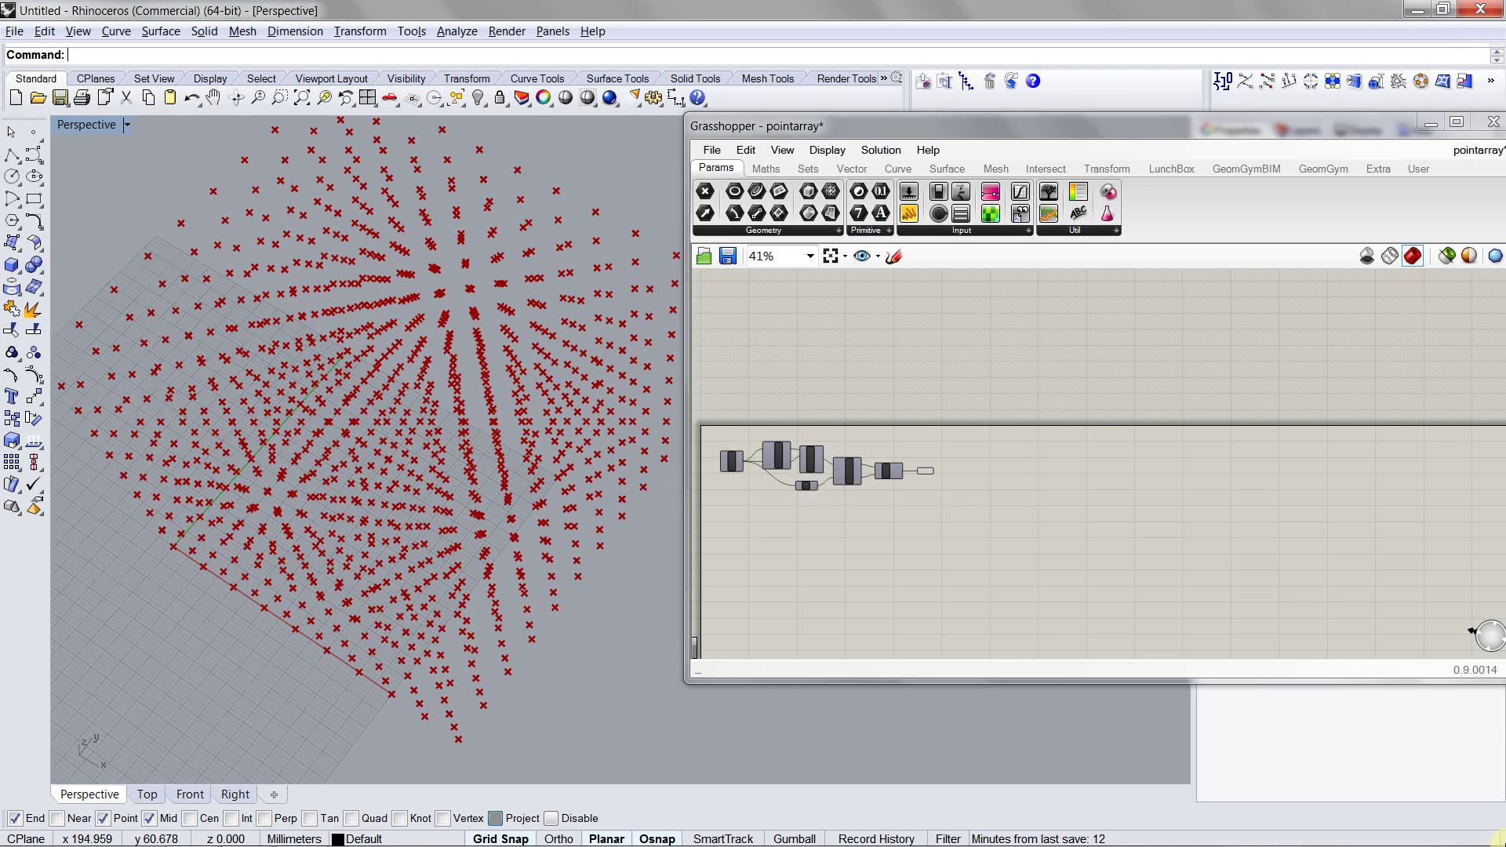
Examine the Grasshopper point-array definition and view its points from several angles with the final Pt parameter selected
right_click(1219, 478)
right_drag(856, 487, 1098, 522)
scroll(1098, 521, up, 4)
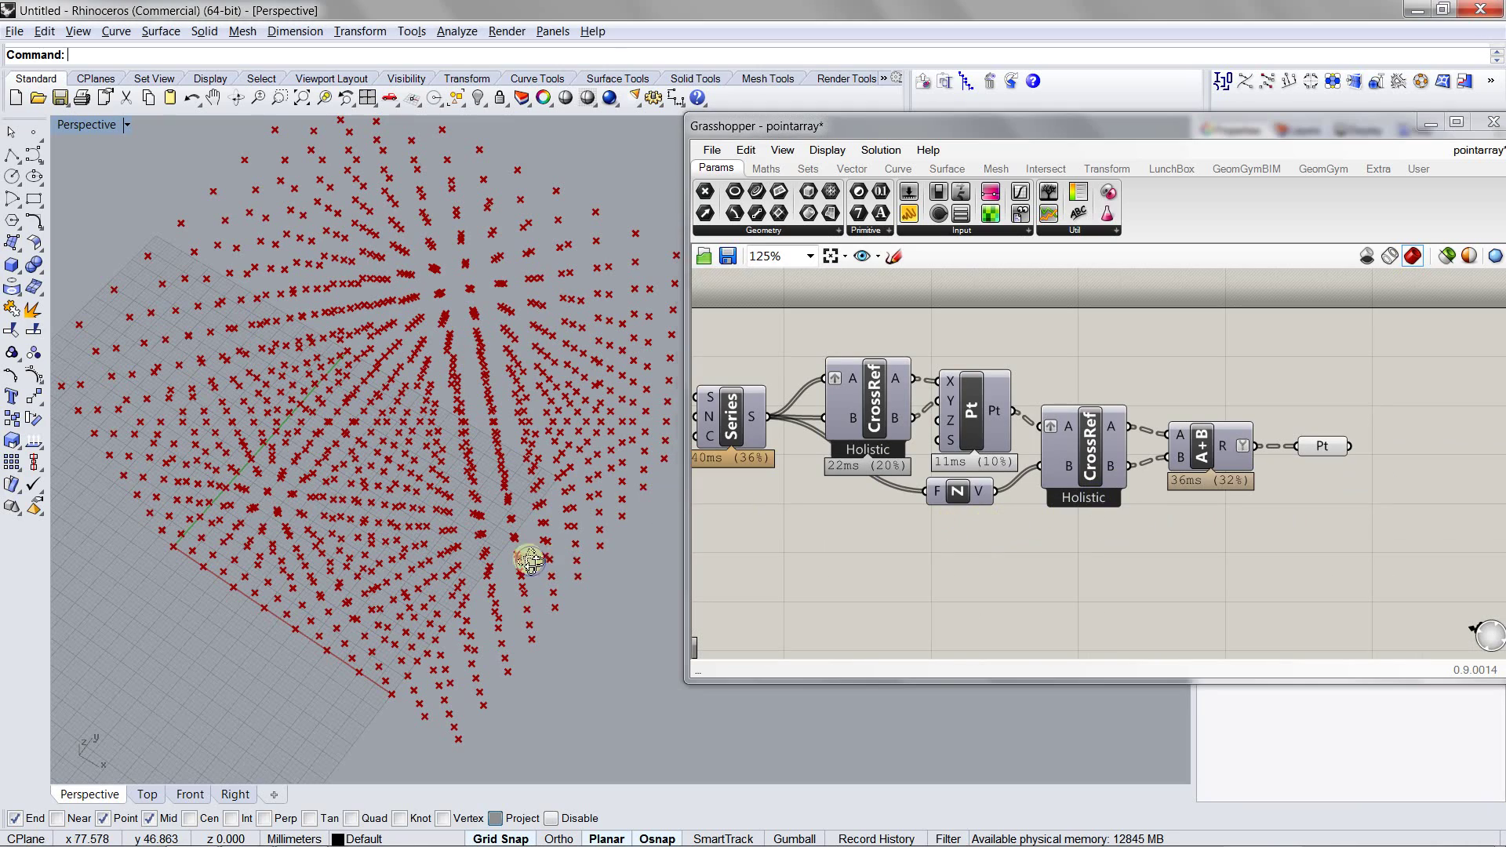
right_drag(521, 548, 908, 553)
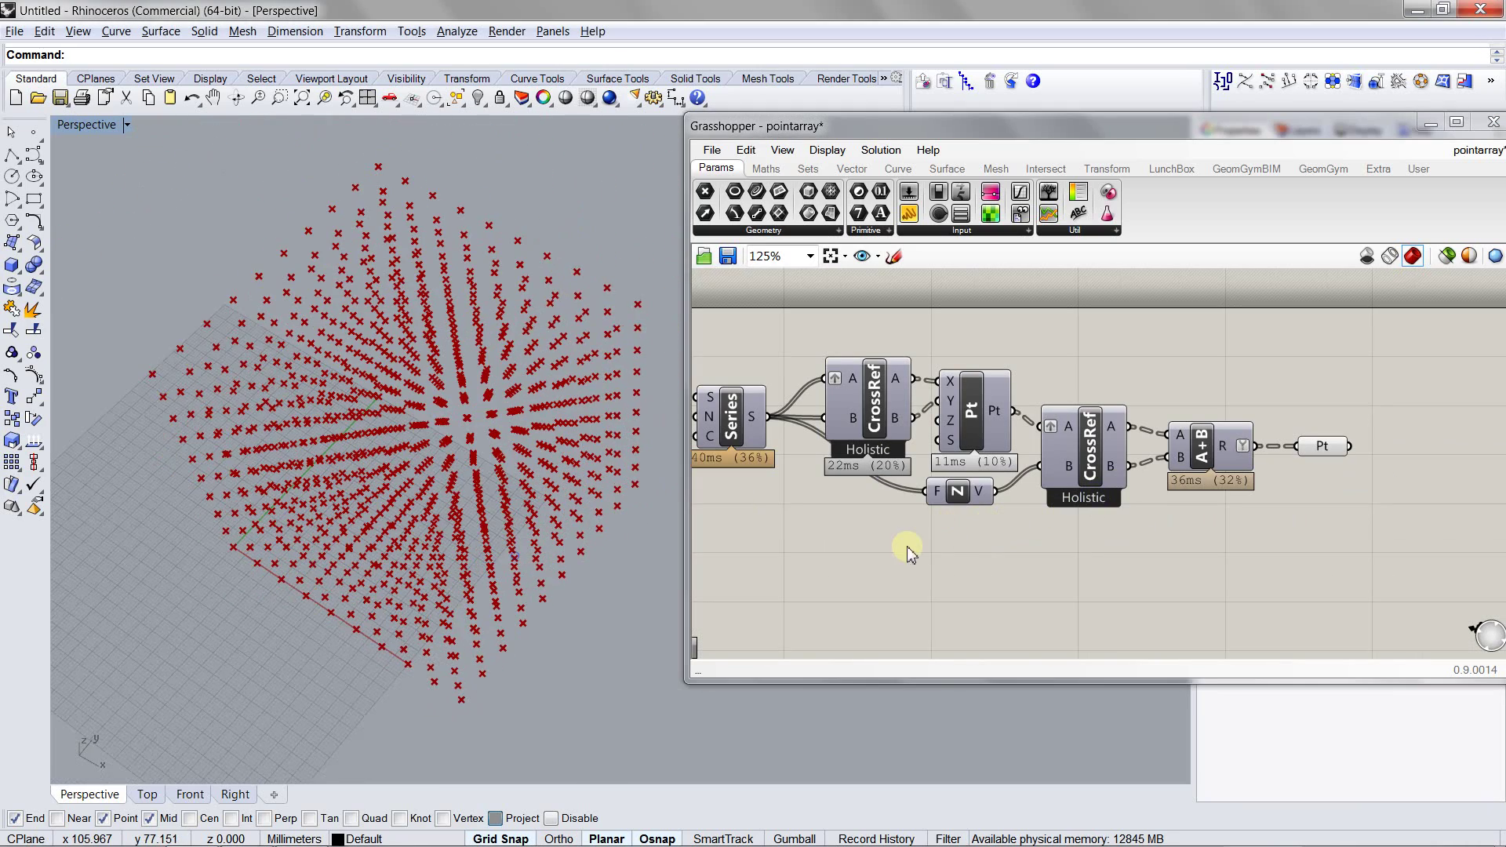
click(1316, 447)
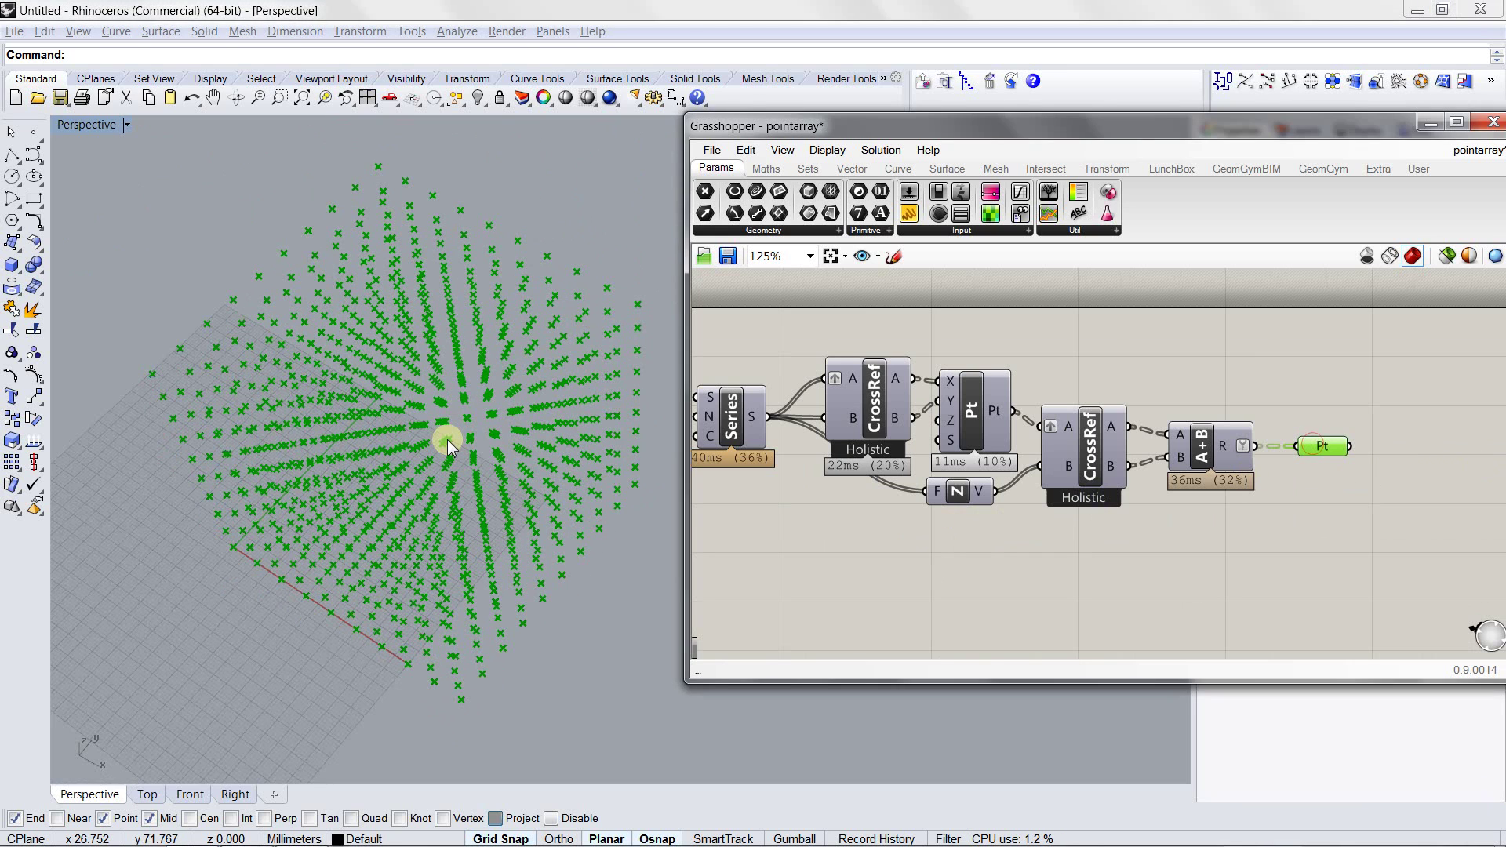
right_drag(444, 437, 559, 609)
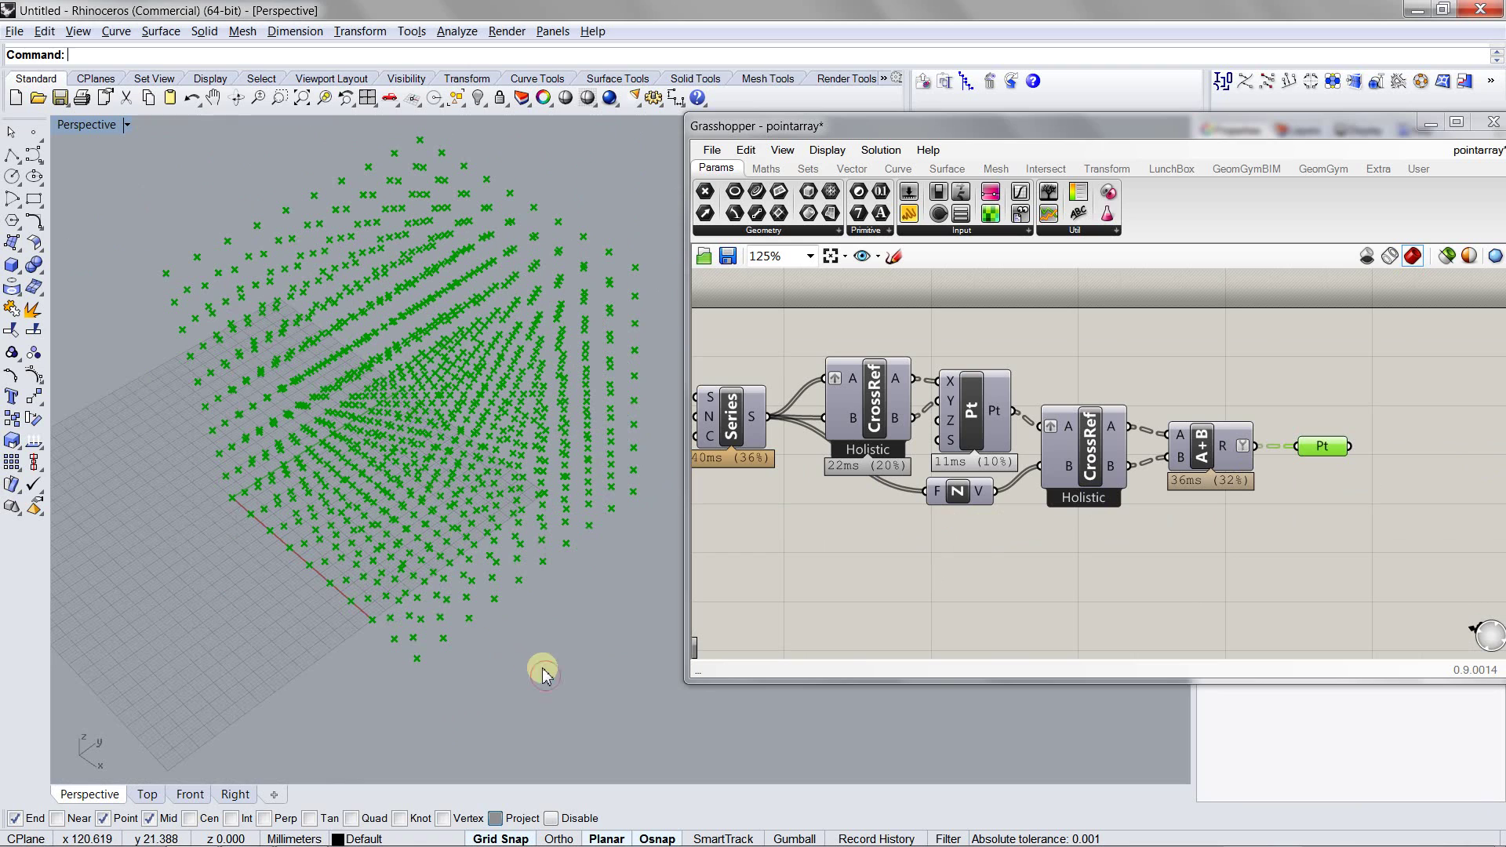
click(222, 276)
click(565, 628)
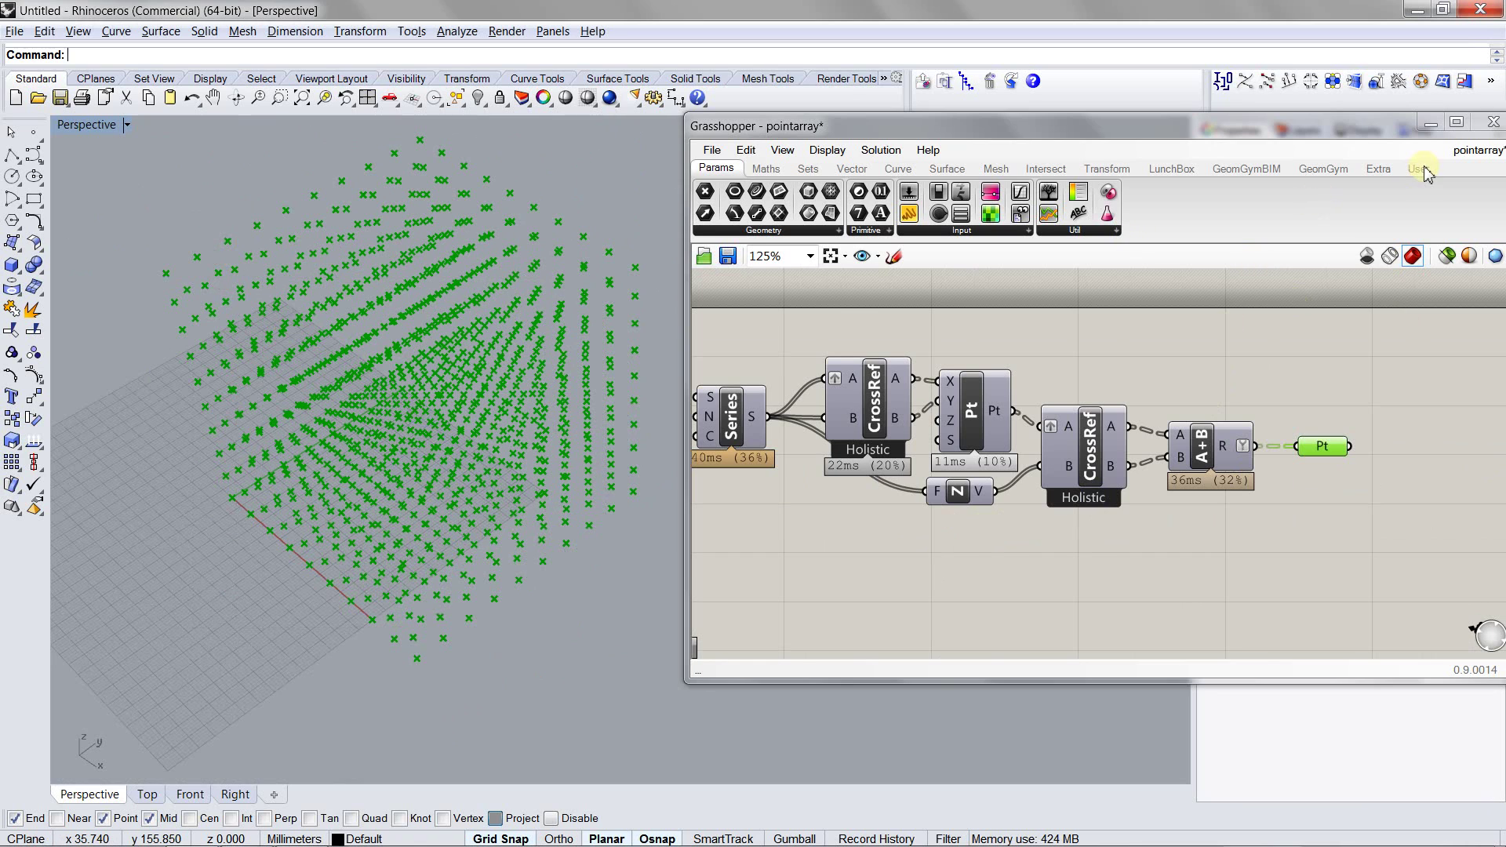
Place the custom preview selection component SelPV on the canvas and connect the Pt parameter to its G input
drag(1372, 126, 1317, 115)
click(1362, 161)
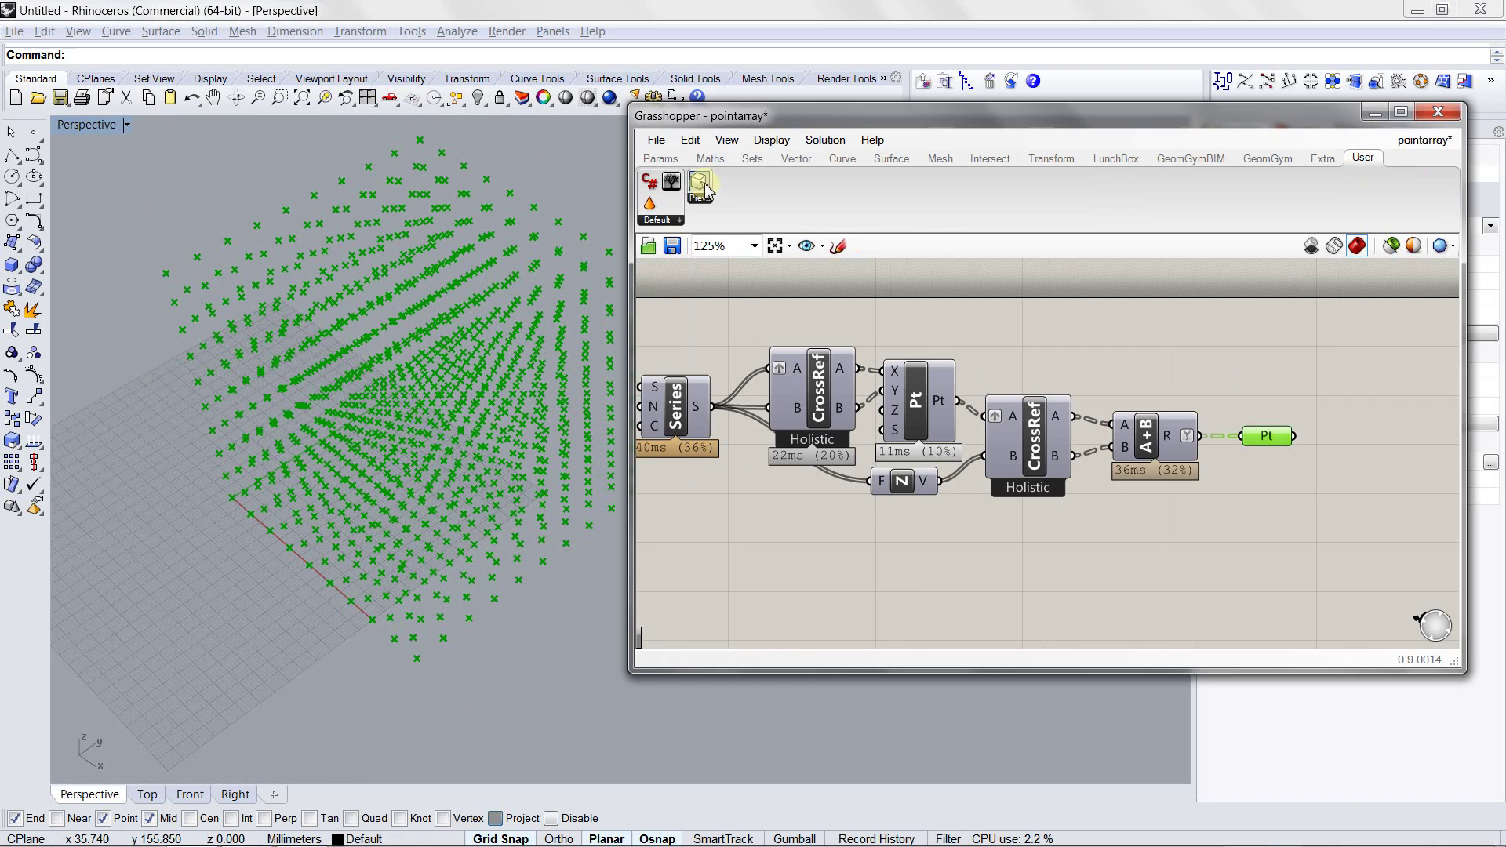
click(722, 222)
drag(1401, 459, 1384, 448)
right_drag(1329, 484, 1105, 471)
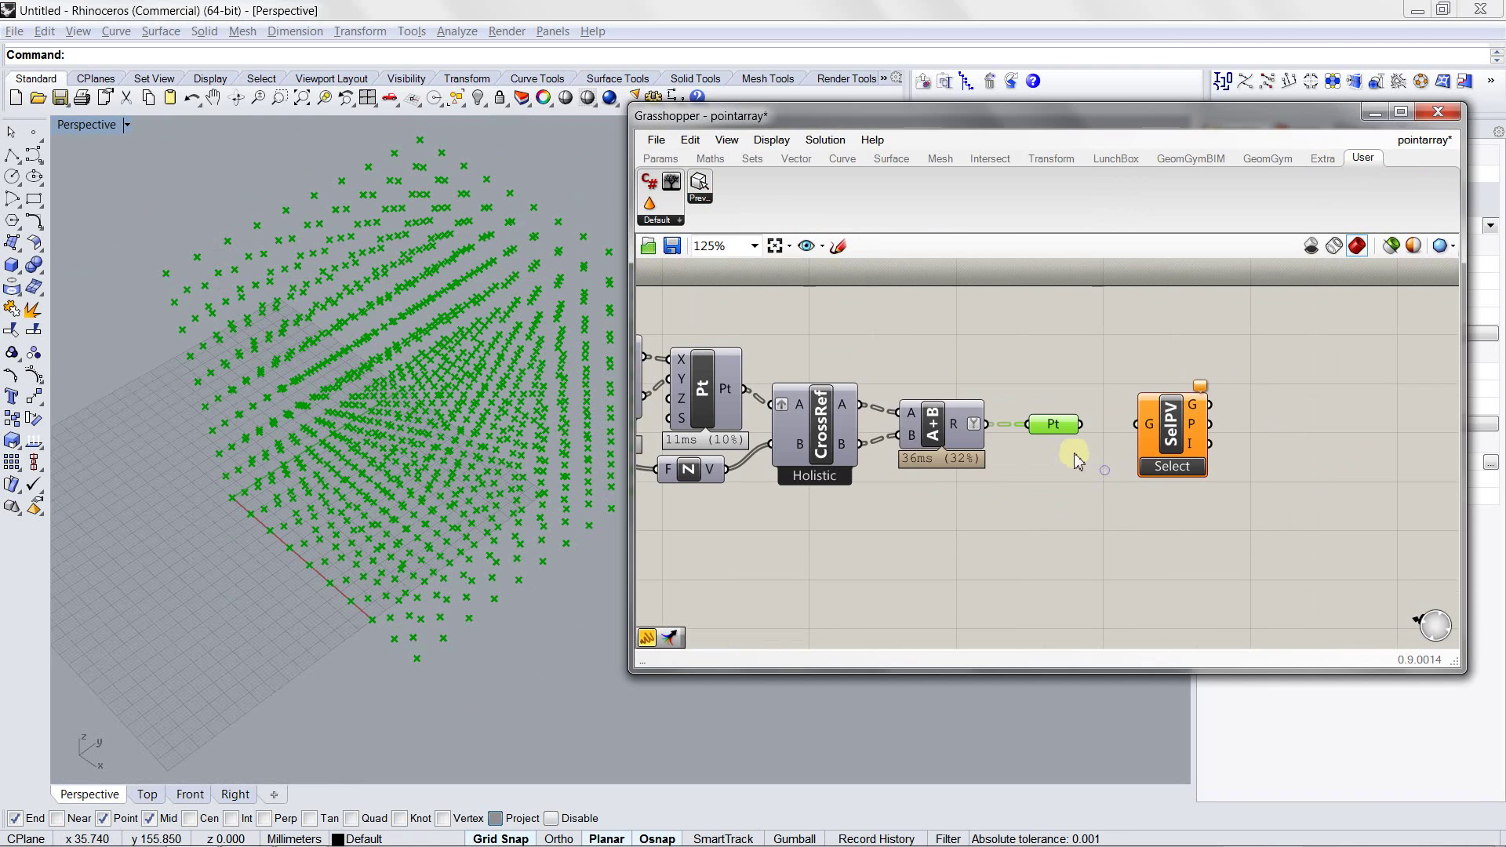
drag(1079, 427, 1137, 426)
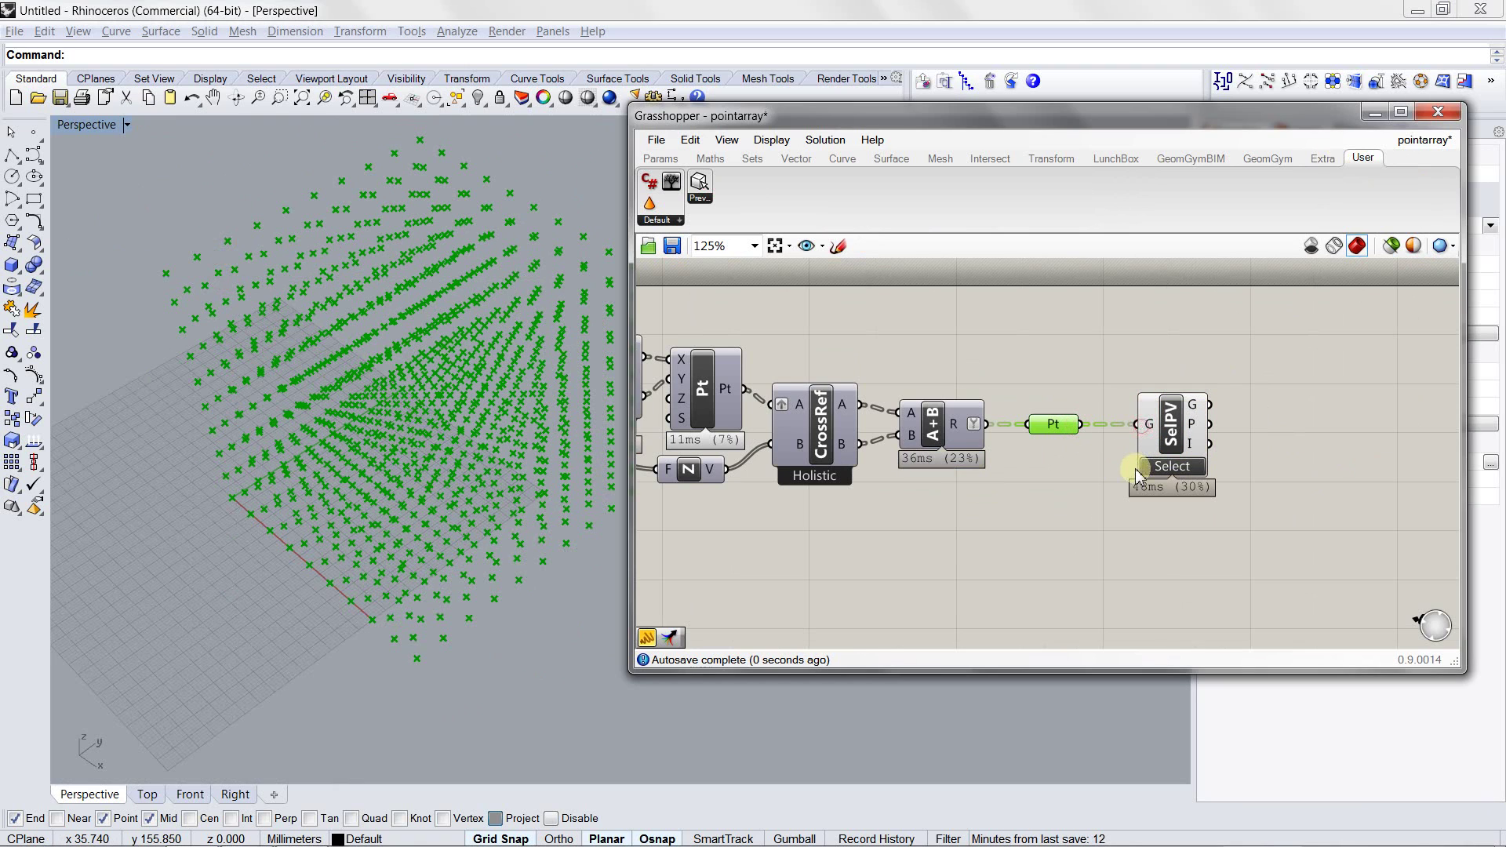
Add a panel beside the SelPV component and connect SelPV's G output to it
click(660, 158)
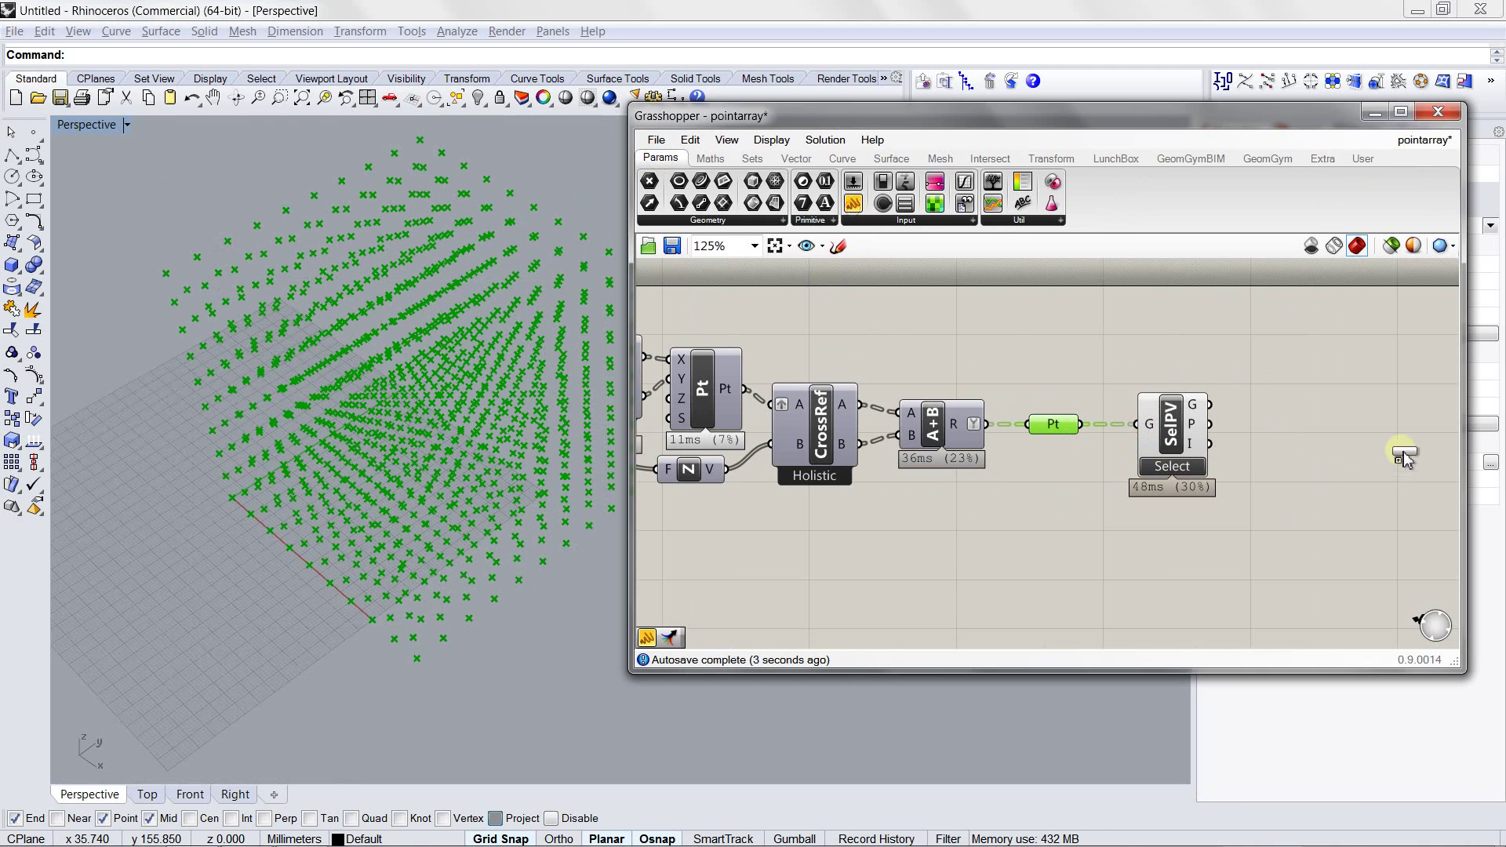
drag(1404, 458, 1376, 444)
drag(1210, 406, 1291, 441)
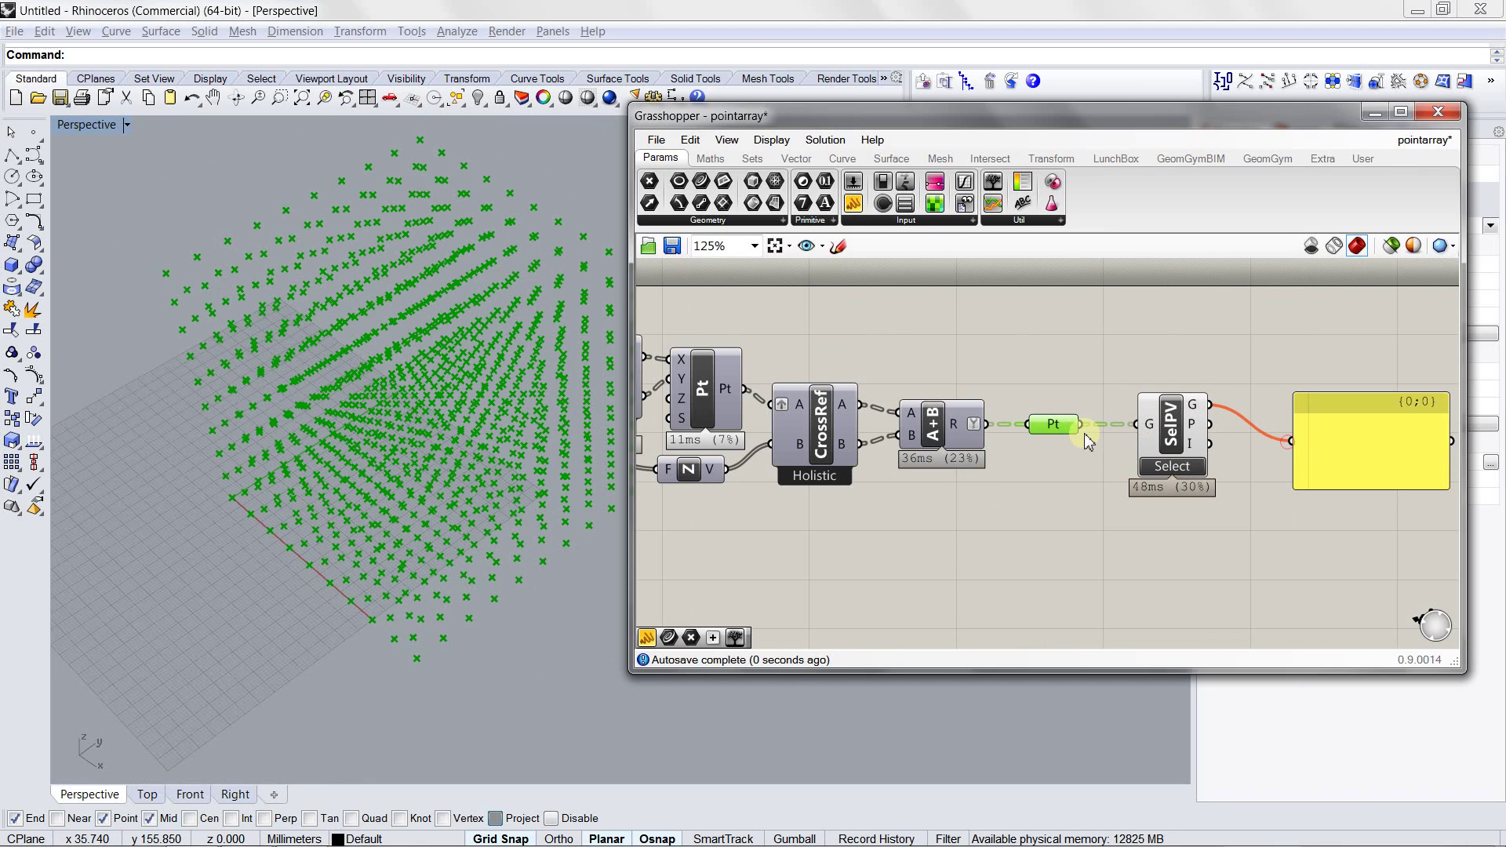
Turn off the preview of the Pt parameter and select the SelPV component
right_click(1057, 431)
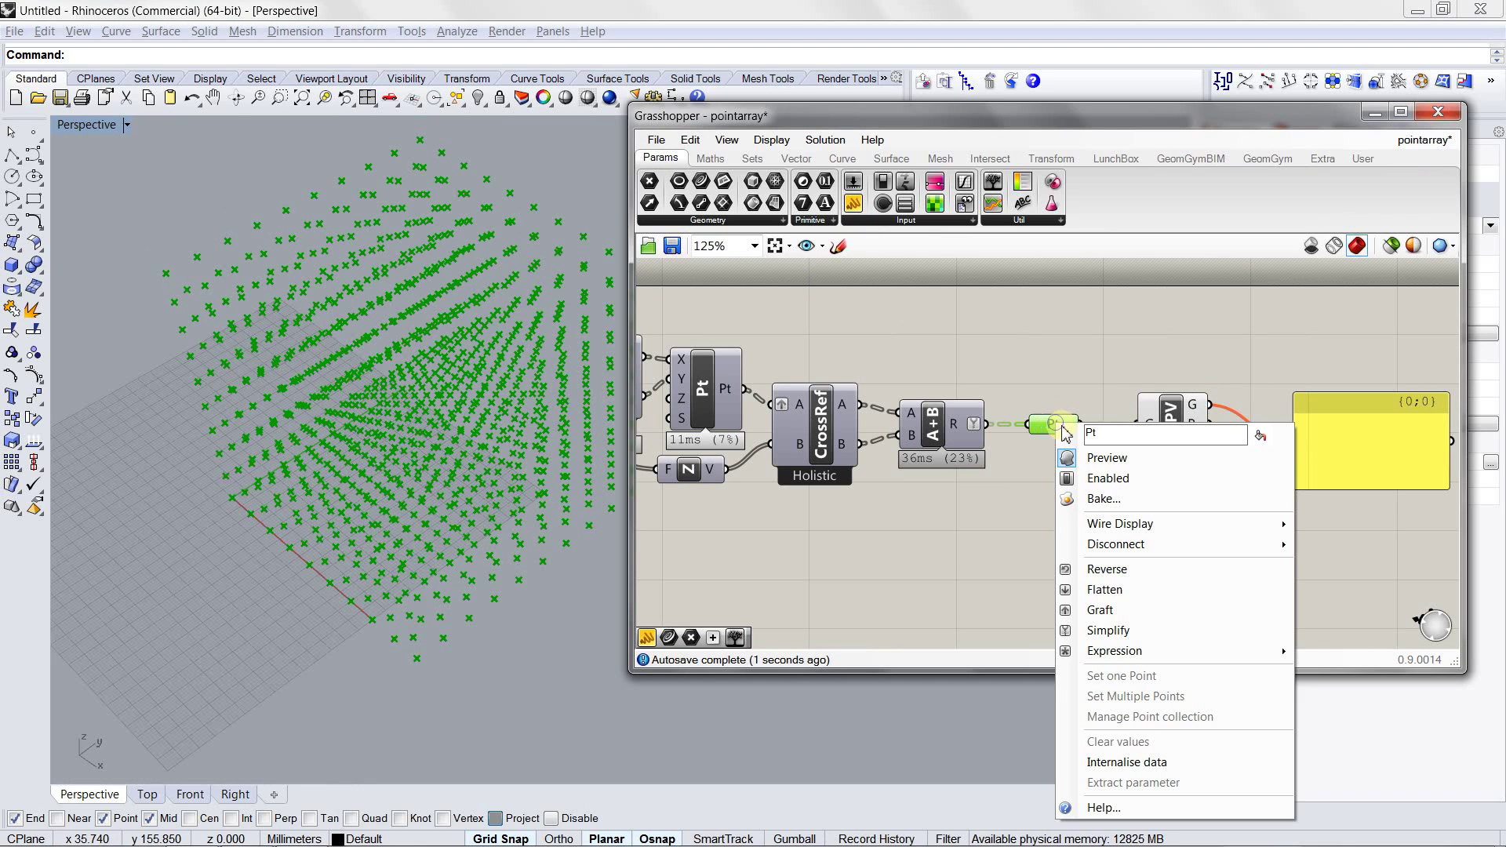
click(1082, 462)
click(1171, 436)
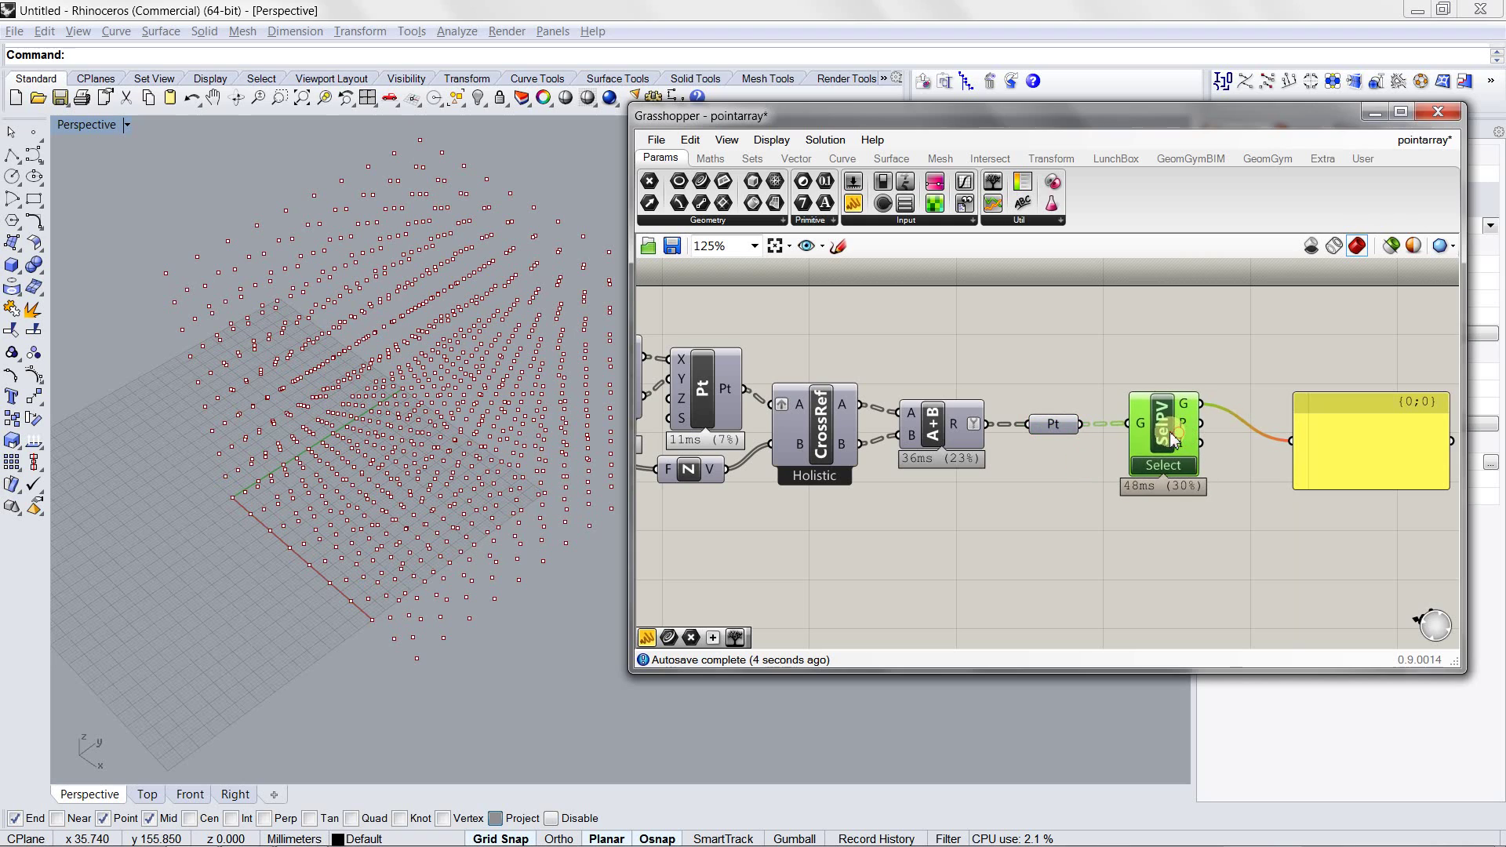
Window-select a large group of the SelPV preview points in the Perspective viewport
drag(520, 652, 183, 281)
right_drag(447, 487, 502, 580)
right_drag(1216, 378, 978, 383)
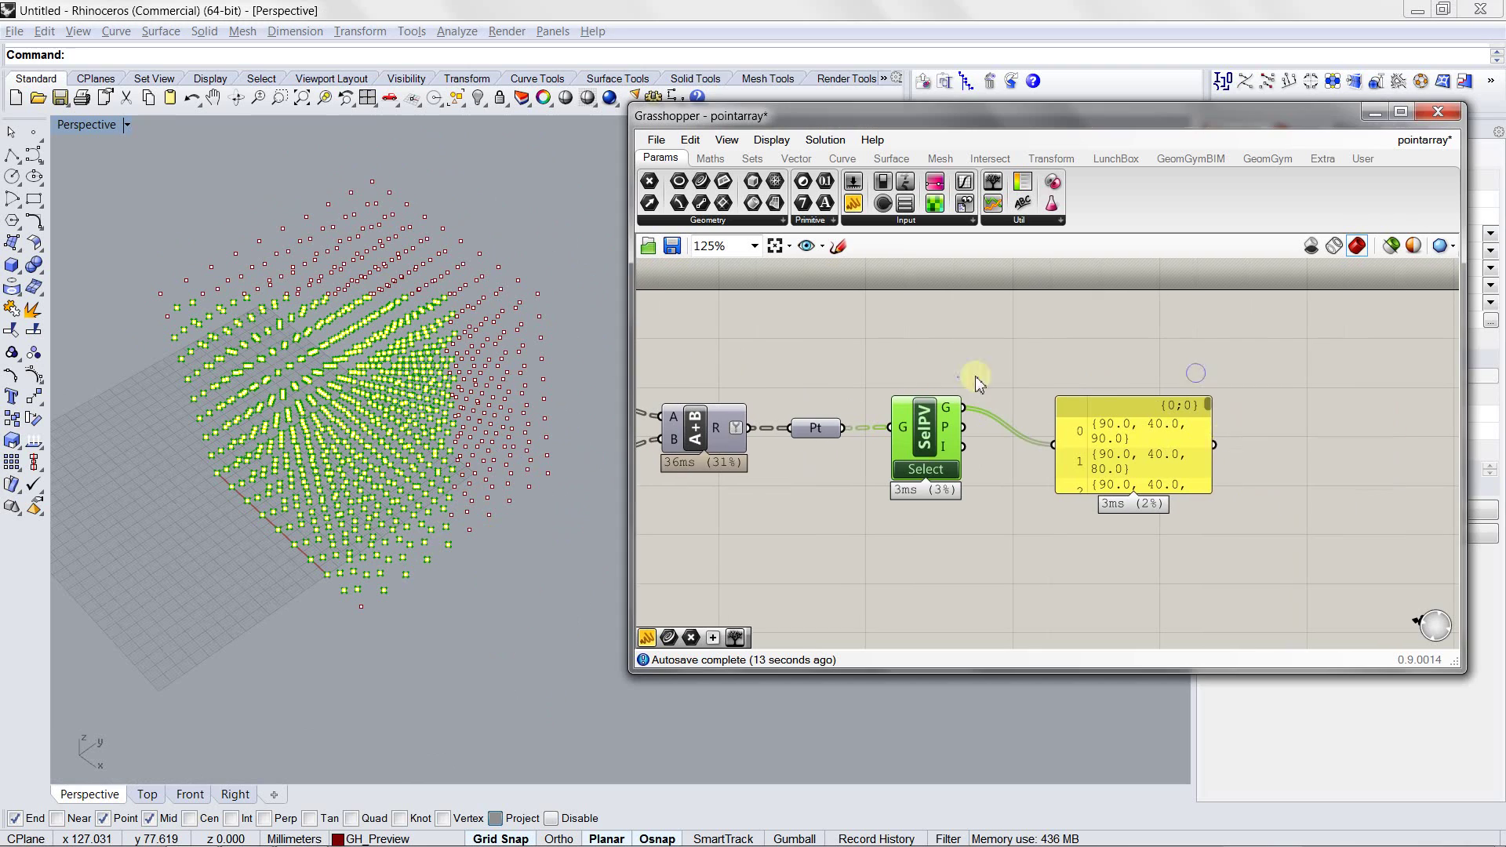
Enlarge the panel in width and height so that each point's coordinates fit on one line
drag(1212, 429, 1365, 425)
right_drag(1223, 434, 1207, 391)
drag(1193, 445, 1196, 587)
Clear the point selection and try window-selecting small groups of points at the array's lower corner
click(578, 573)
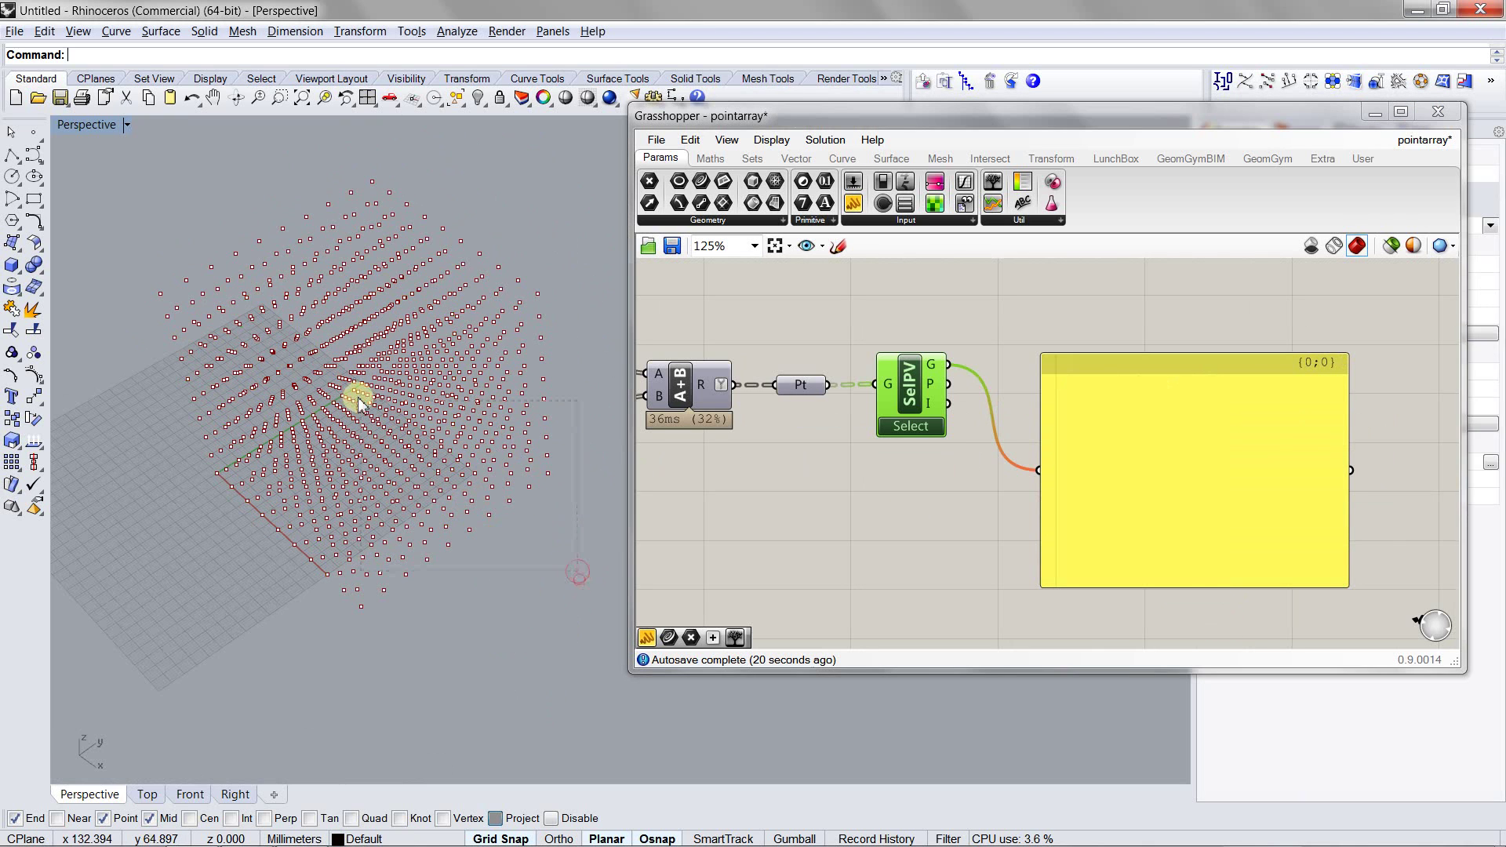
drag(356, 396, 502, 498)
click(488, 586)
drag(496, 627, 298, 570)
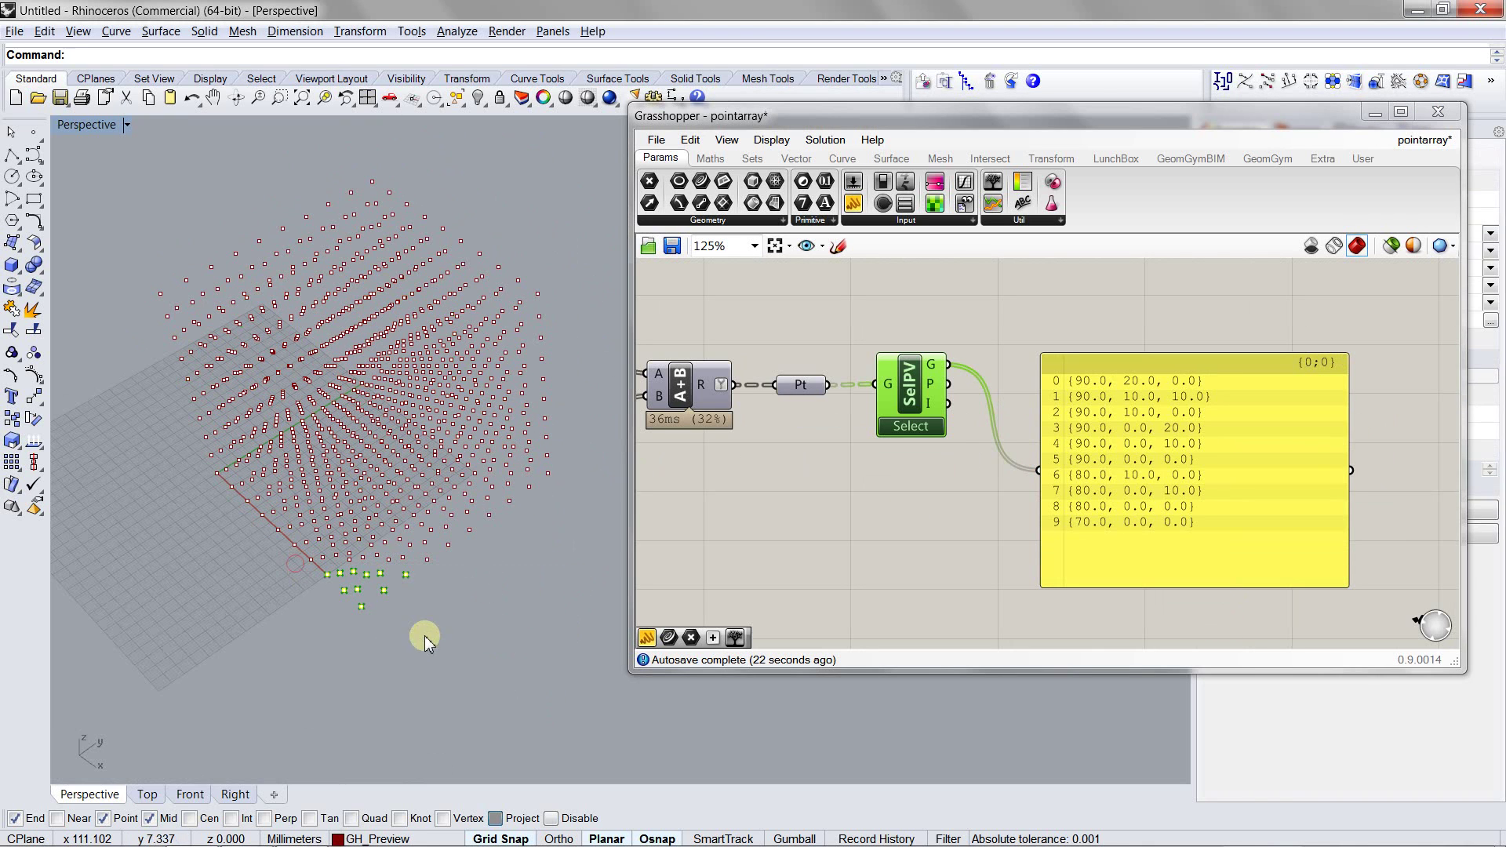
click(427, 637)
drag(436, 645, 302, 579)
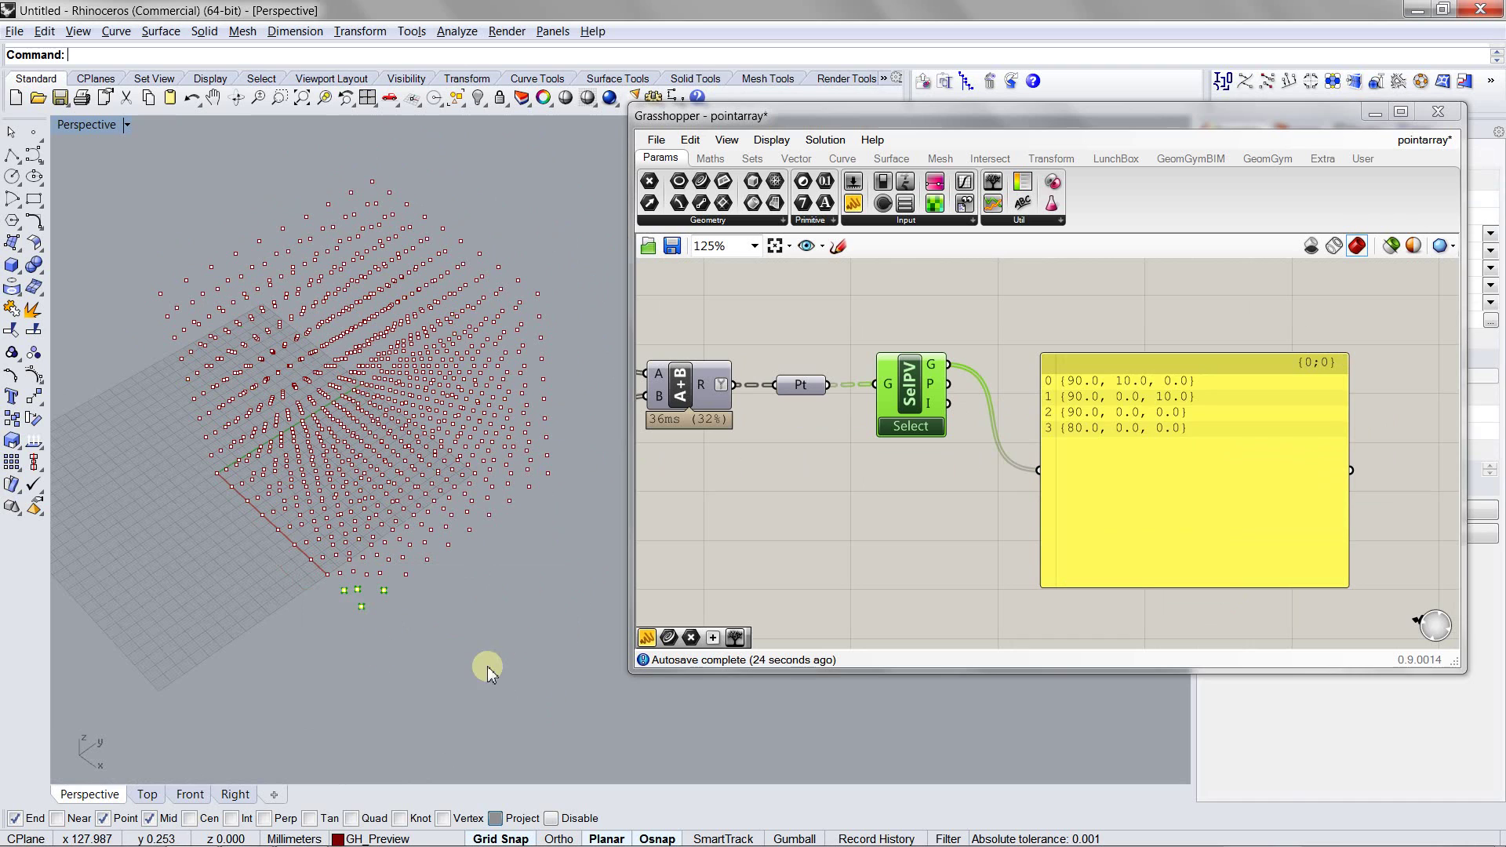
Window-select a larger group of points at the array's lower corner, lock SelPV and test the locked selection
drag(487, 666, 284, 520)
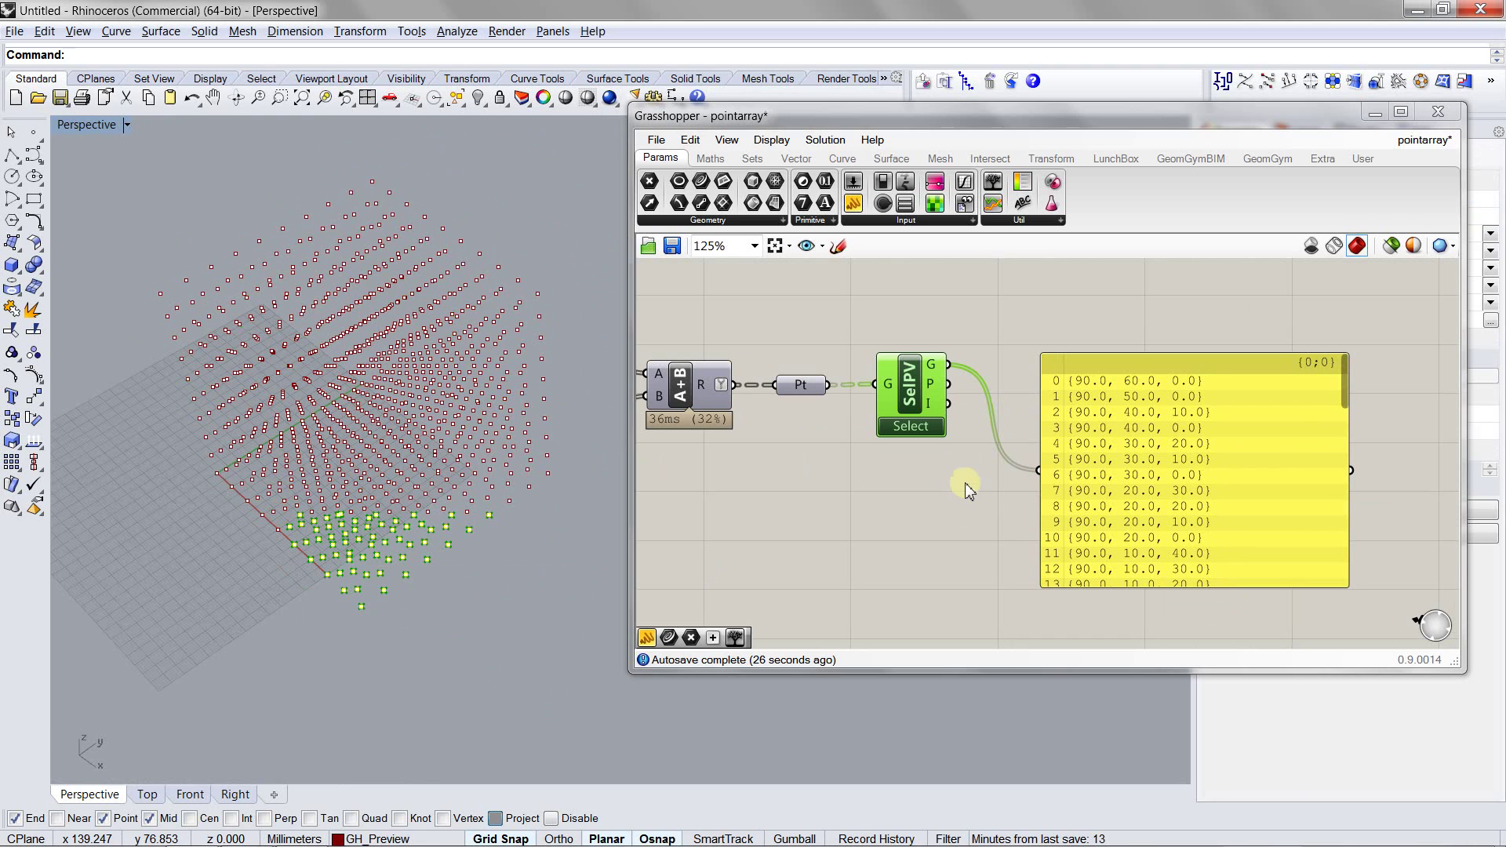
click(910, 426)
right_drag(309, 598, 555, 613)
drag(556, 612, 211, 314)
right_drag(454, 426, 383, 435)
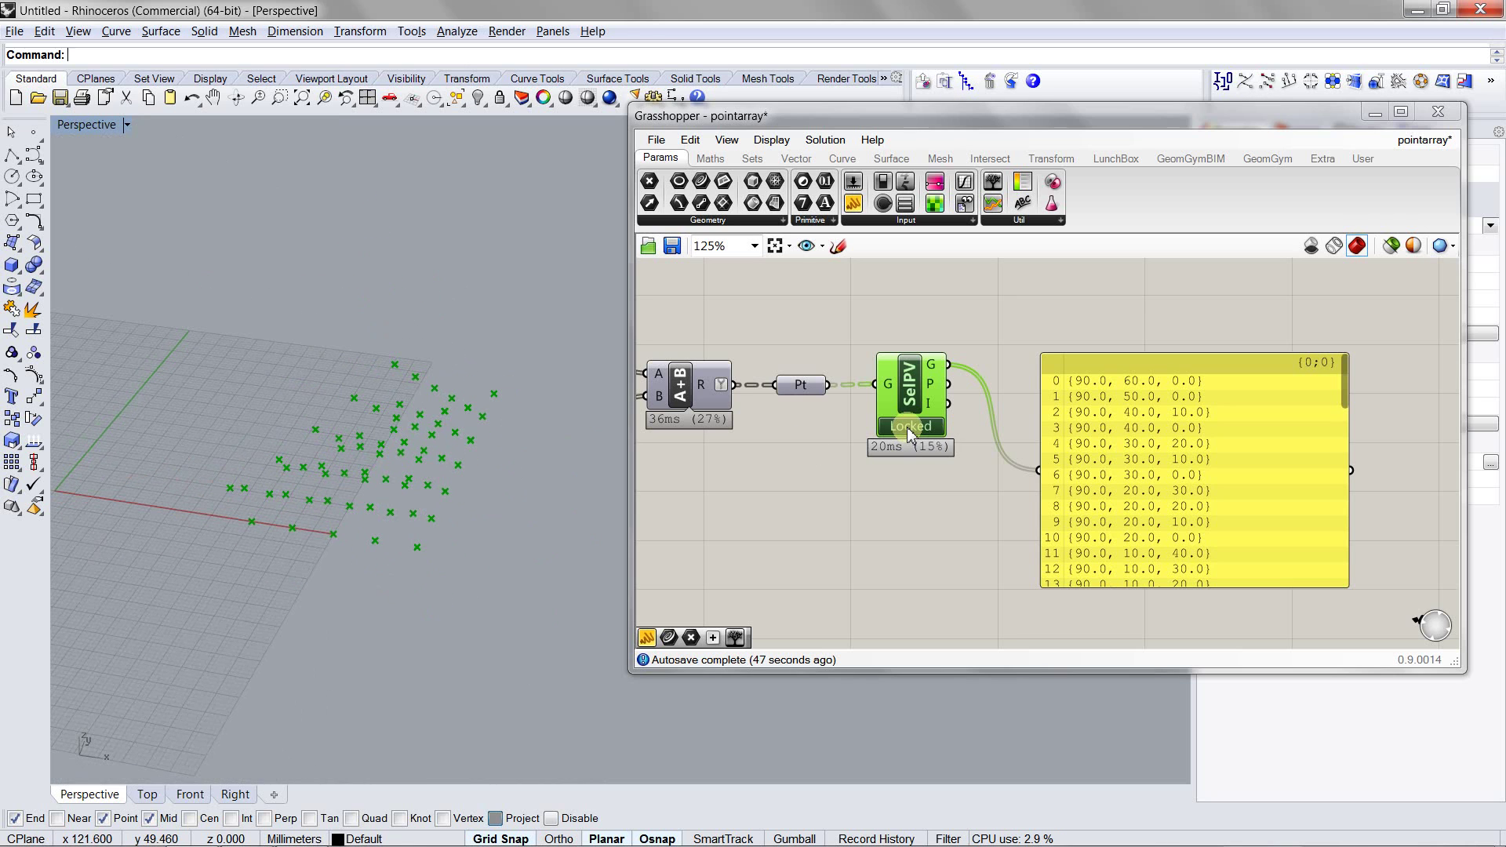
Return SelPV to Select mode, window-select a different group of points near the lower corner and lock it
click(919, 434)
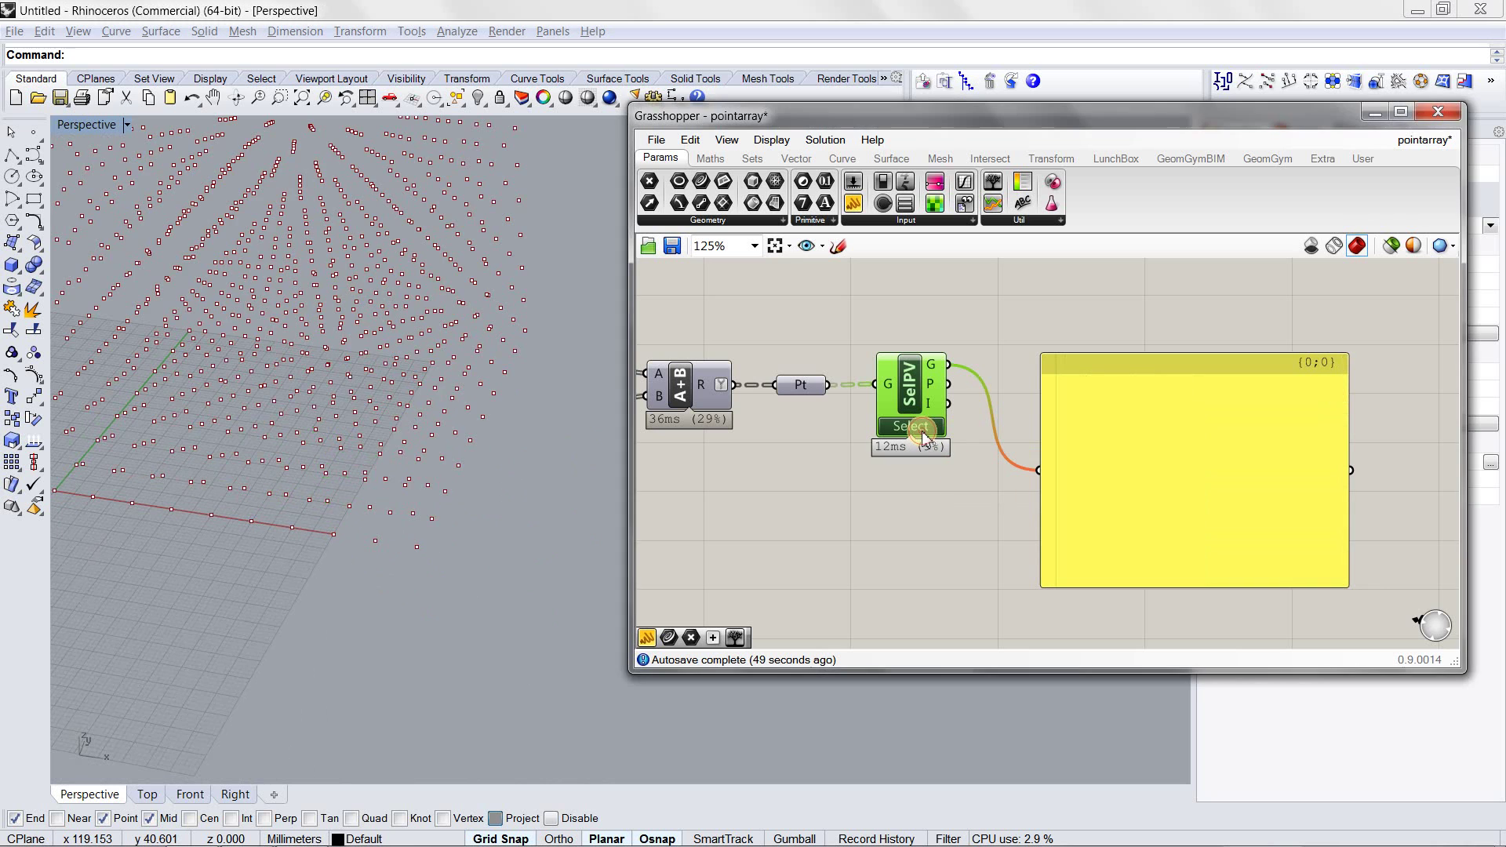
right_drag(391, 526, 438, 567)
scroll(438, 565, down, 6)
drag(486, 579, 333, 478)
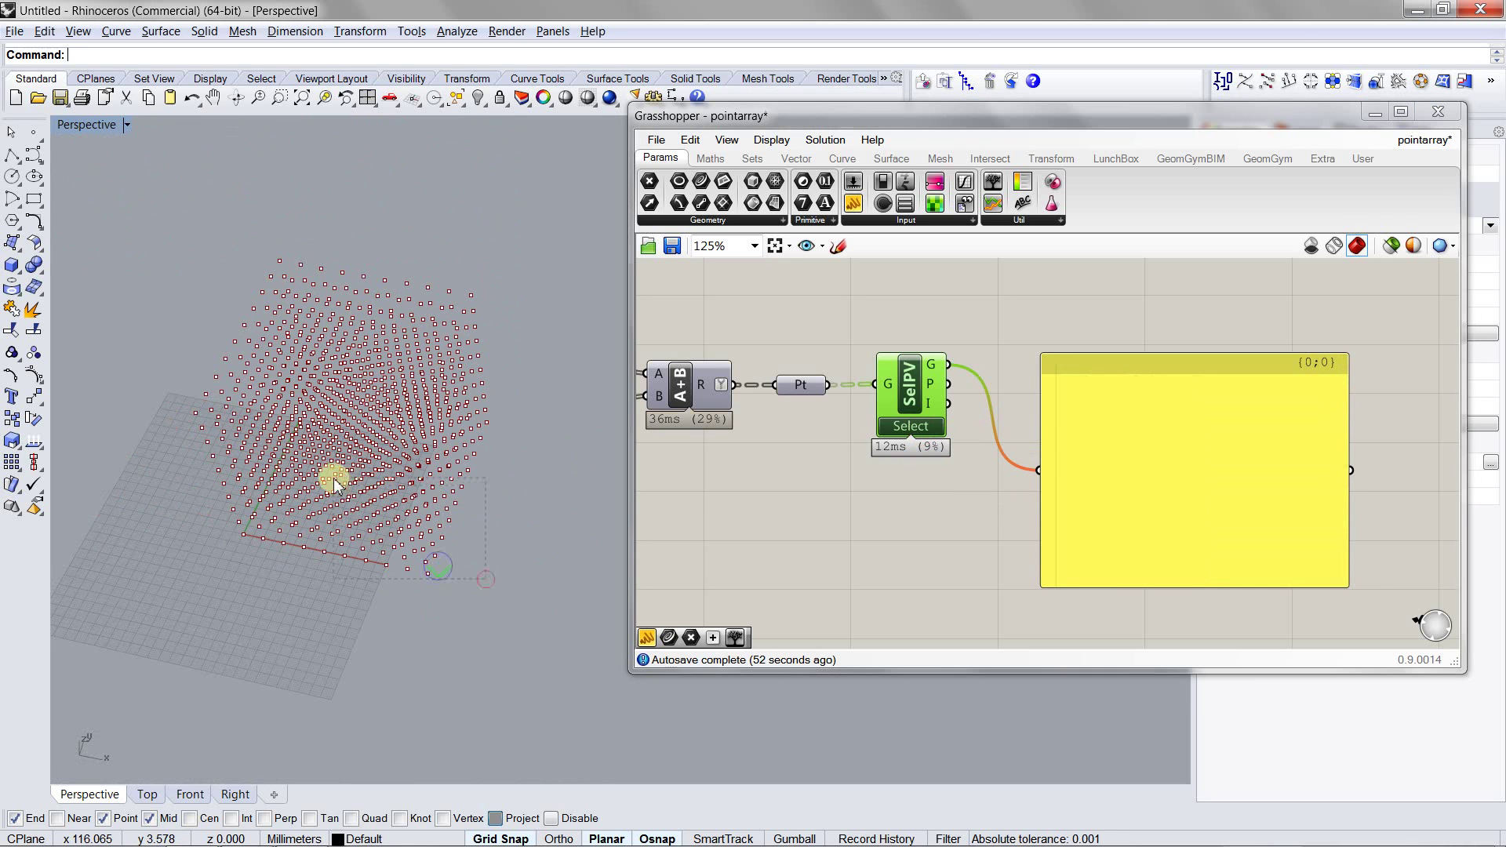
key(Return)
click(931, 426)
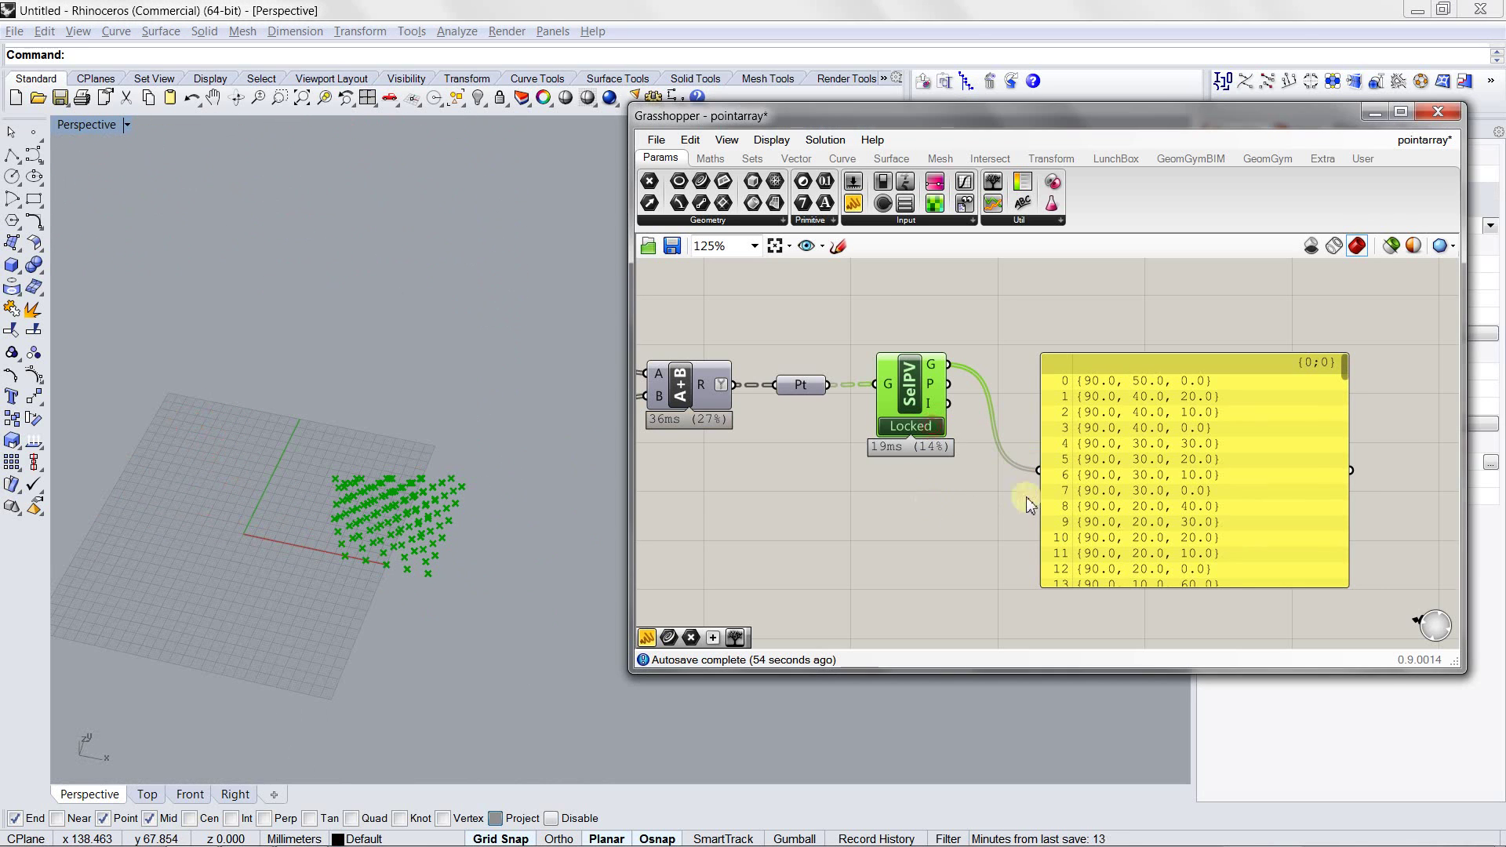
Duplicate the coordinates panel next to the original and narrow the copy
right_drag(1025, 497, 873, 478)
drag(998, 424, 1318, 436)
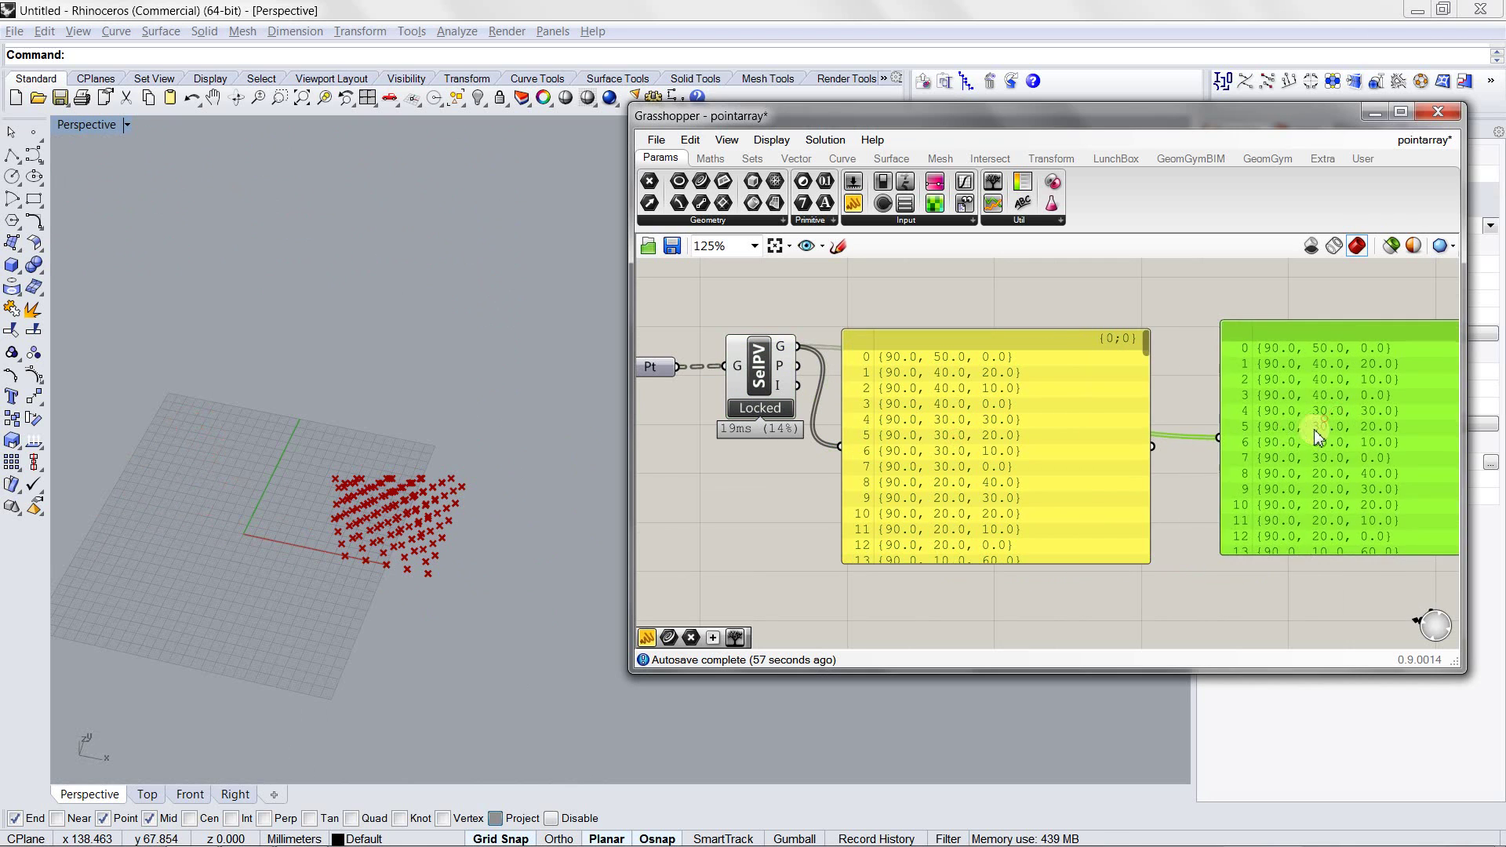
right_drag(1318, 435, 1190, 438)
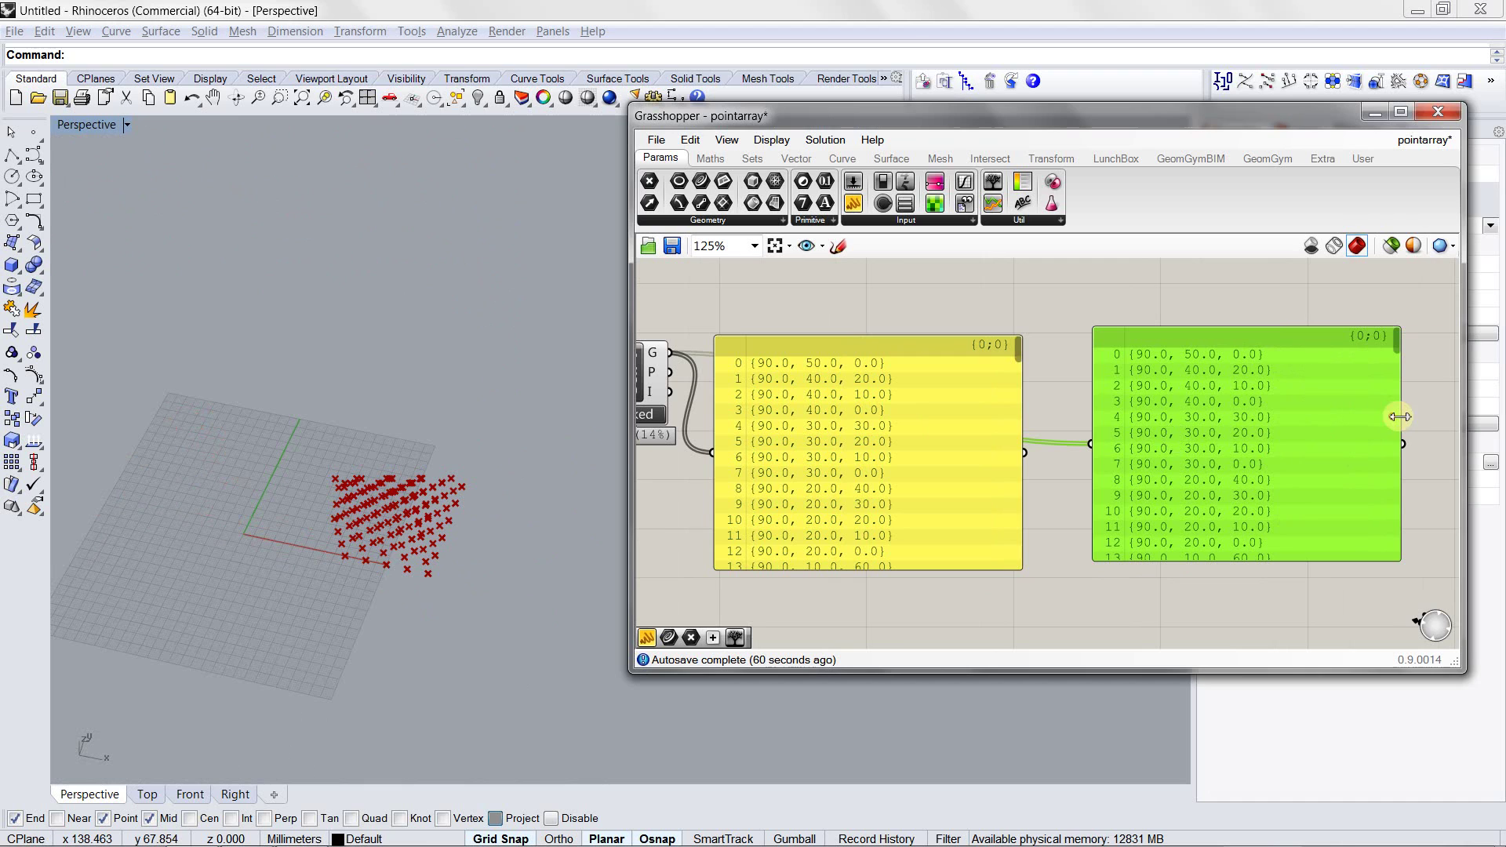
drag(1400, 417, 1167, 428)
Connect SelPV's P output to the narrow panel and widen it slightly so each path fits on one line
right_drag(930, 434, 1058, 429)
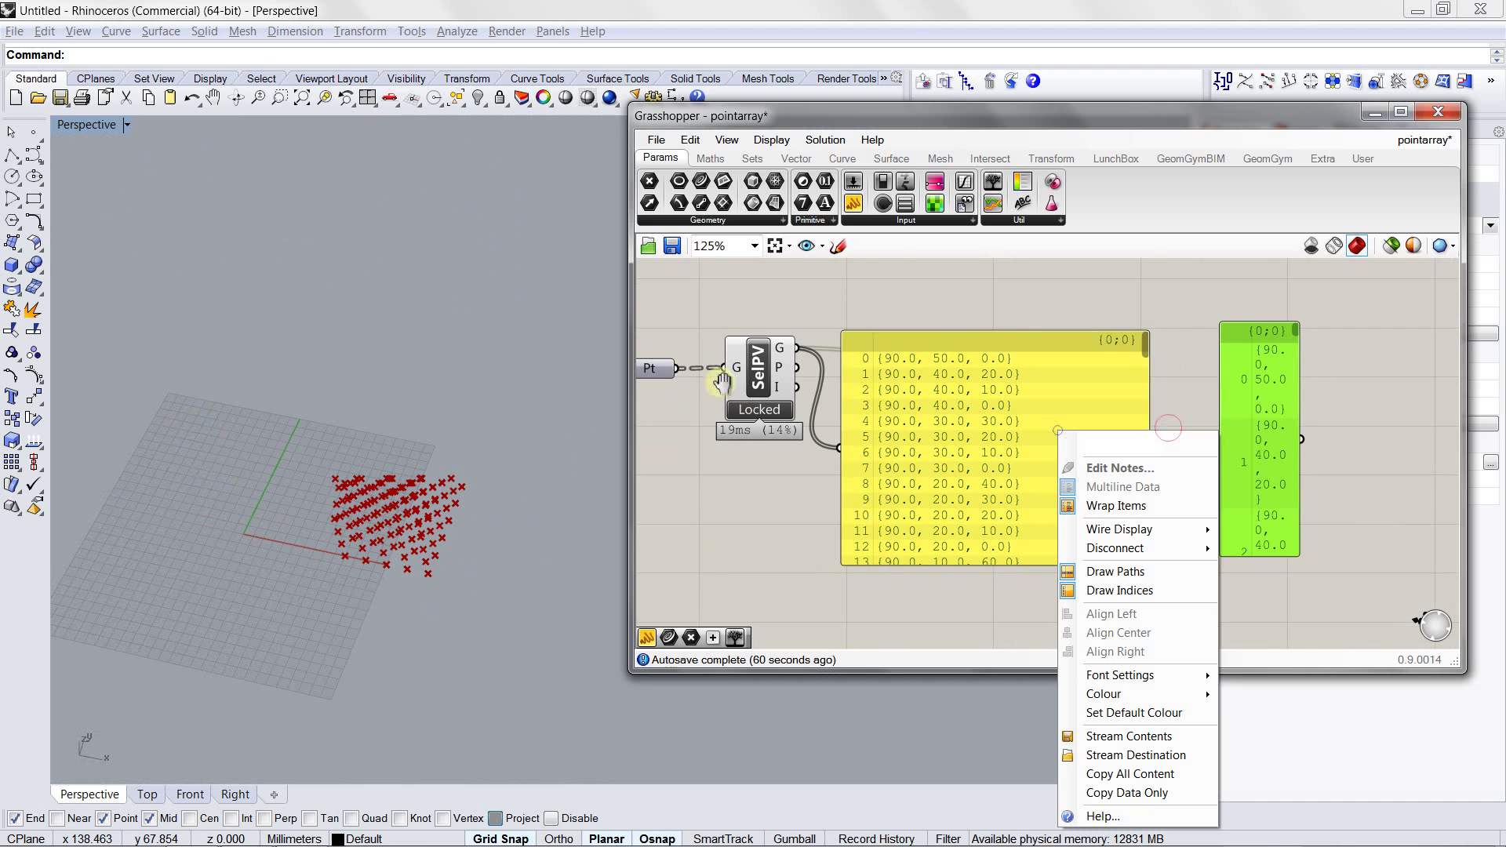
click(805, 357)
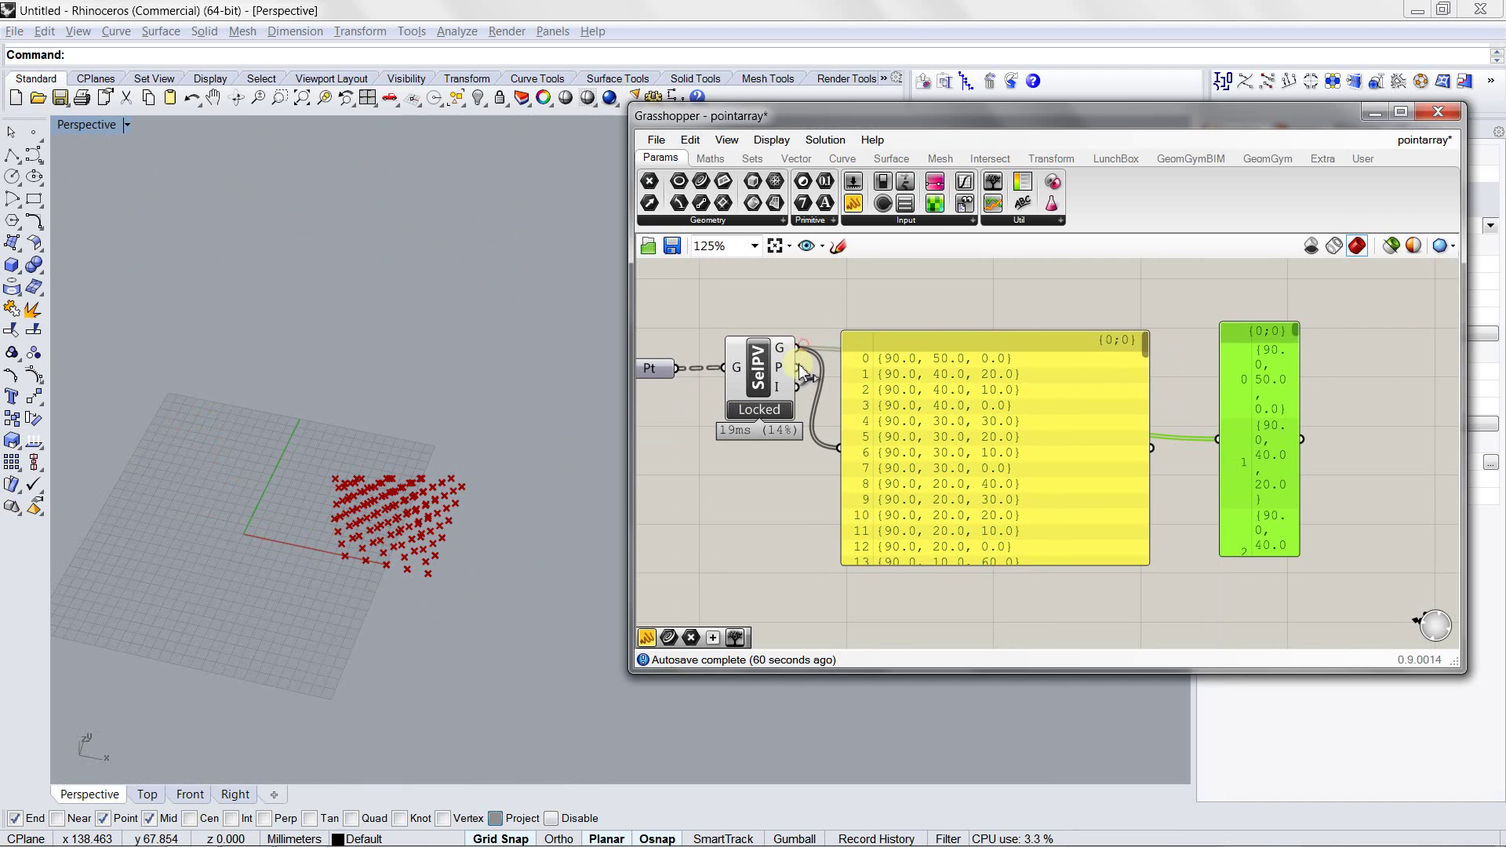
drag(796, 367, 1222, 444)
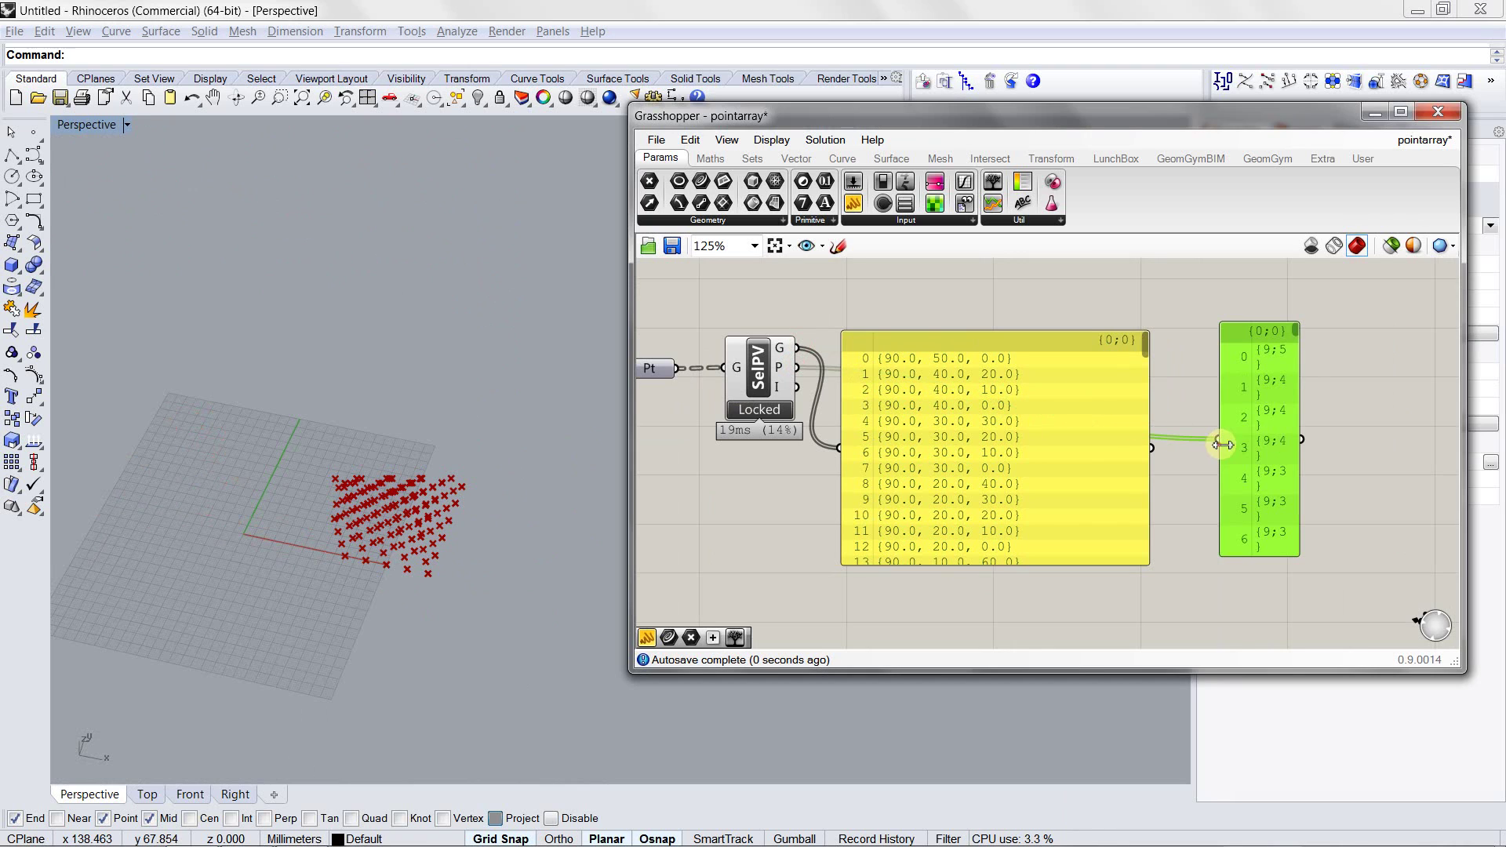
drag(1300, 381, 1324, 384)
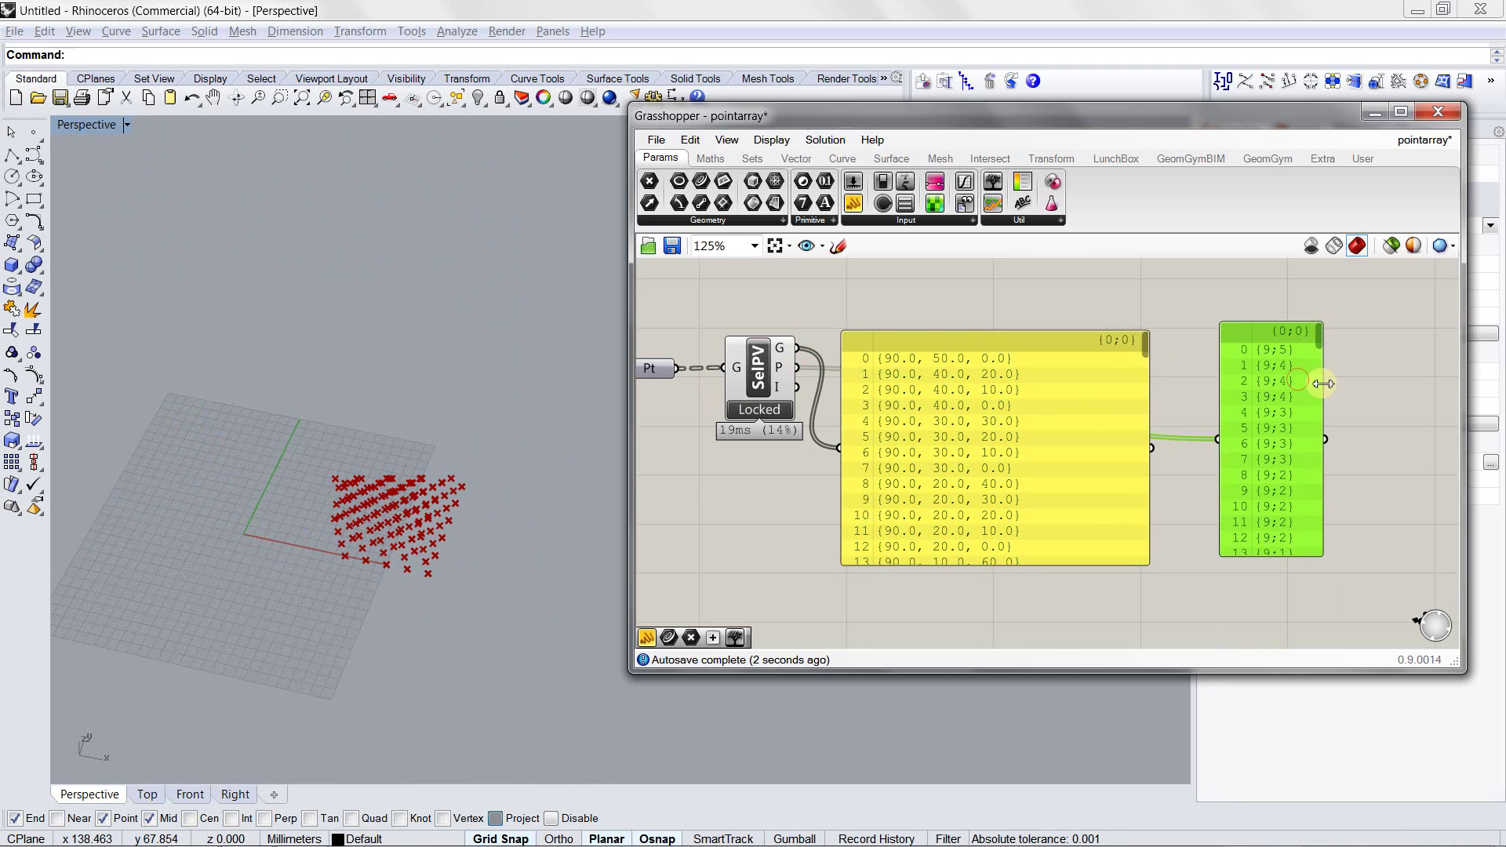
Move the paths panel beside the coordinates panel, duplicate it and connect SelPV's I output to the copy
drag(1264, 334, 1341, 352)
key(ctrl+c)
key(ctrl+v)
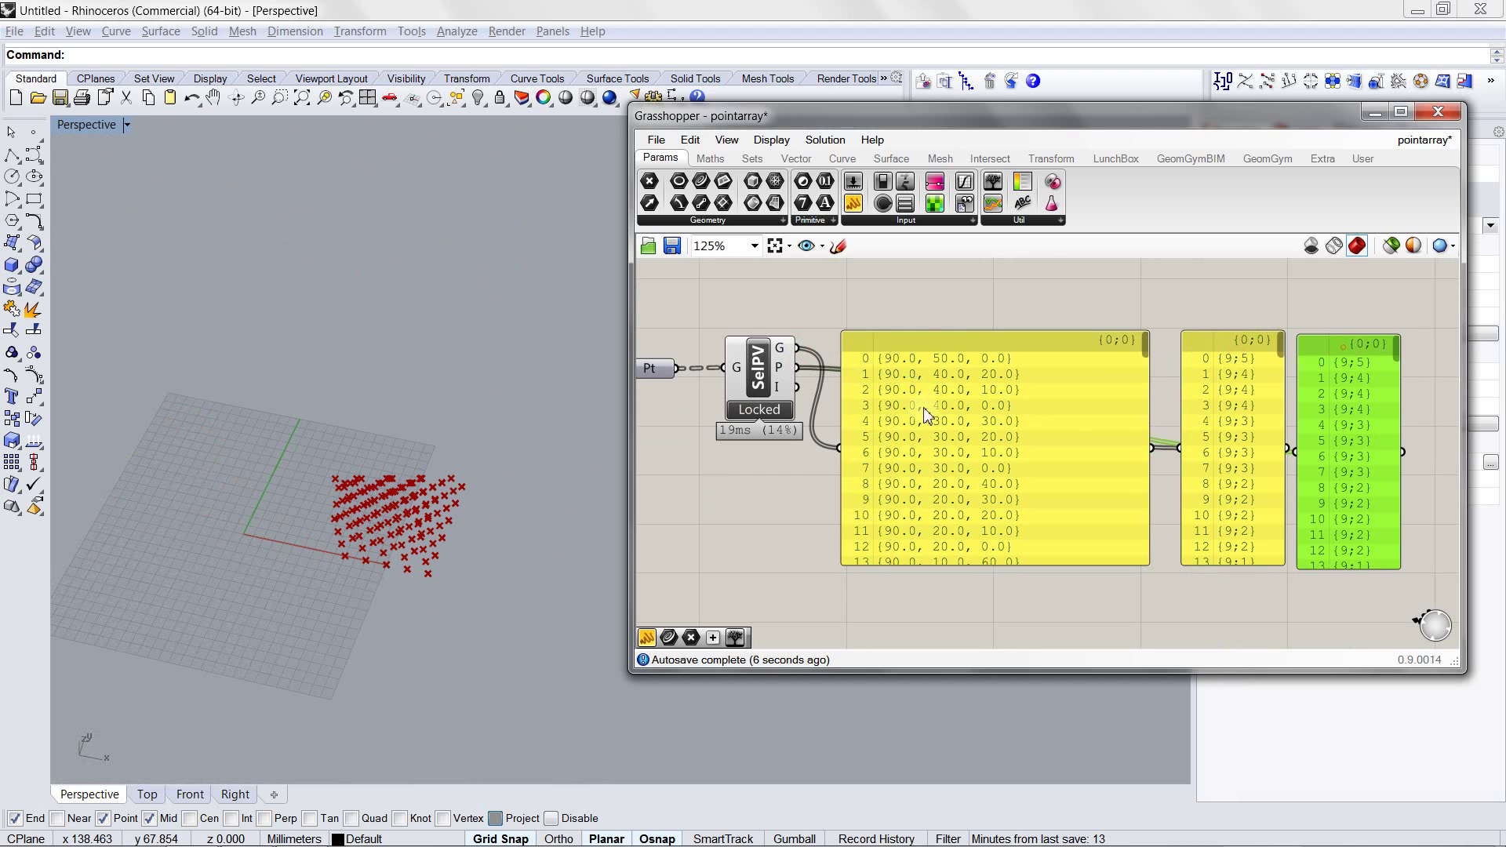
drag(800, 390, 1296, 452)
drag(1333, 346, 1343, 344)
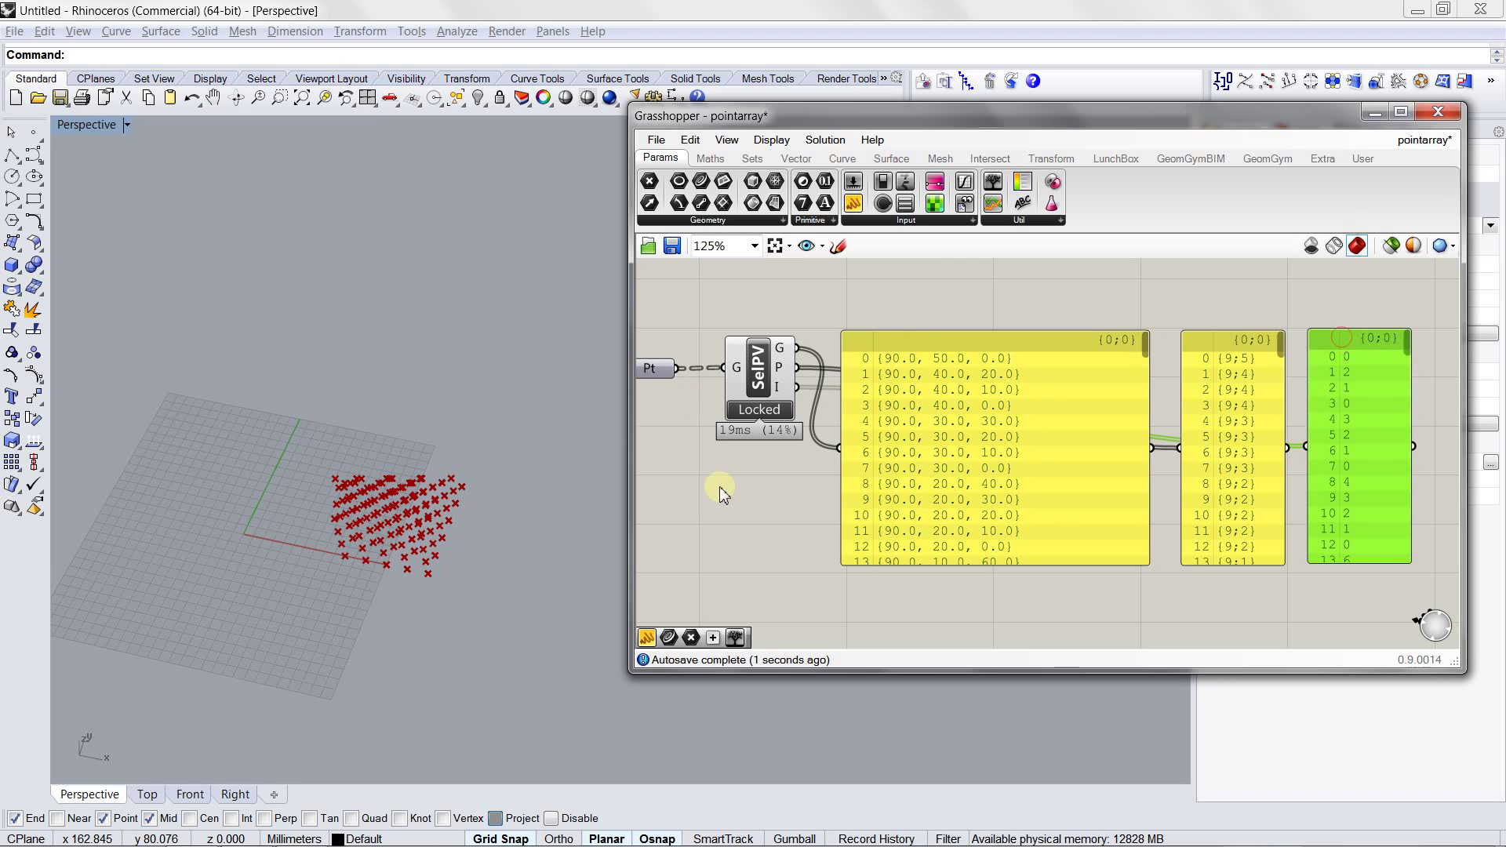
Set SelPV back to Select mode, window-select the points around the array's lower corner and lock the new selection
right_drag(544, 497, 850, 440)
click(776, 414)
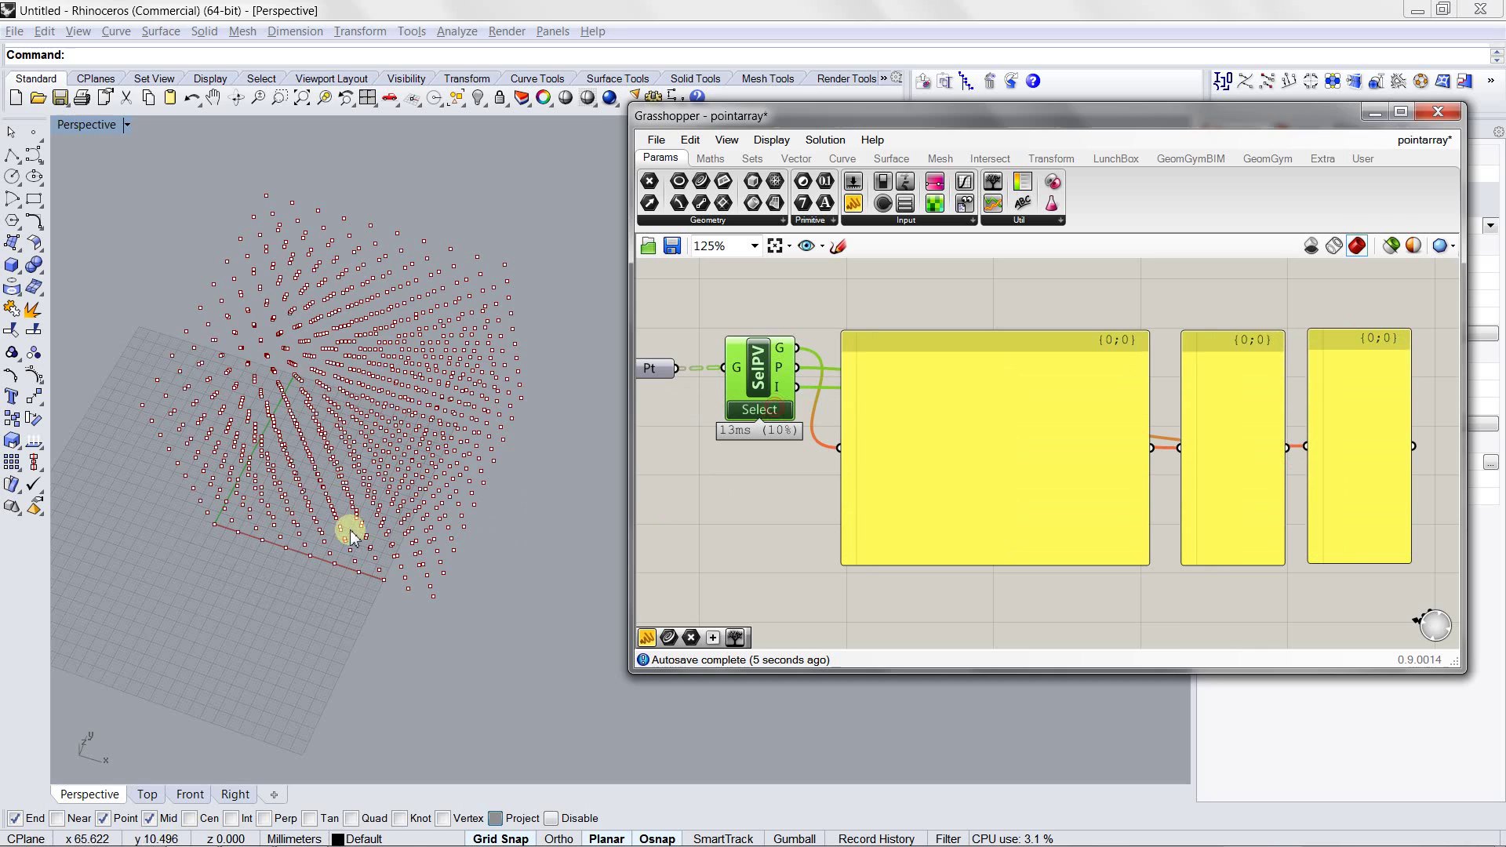
mouse_move(350, 498)
right_down()
mouse_move(331, 527)
mouse_move(332, 490)
right_up()
scroll(333, 478, up, 2)
scroll(349, 475, down, 2)
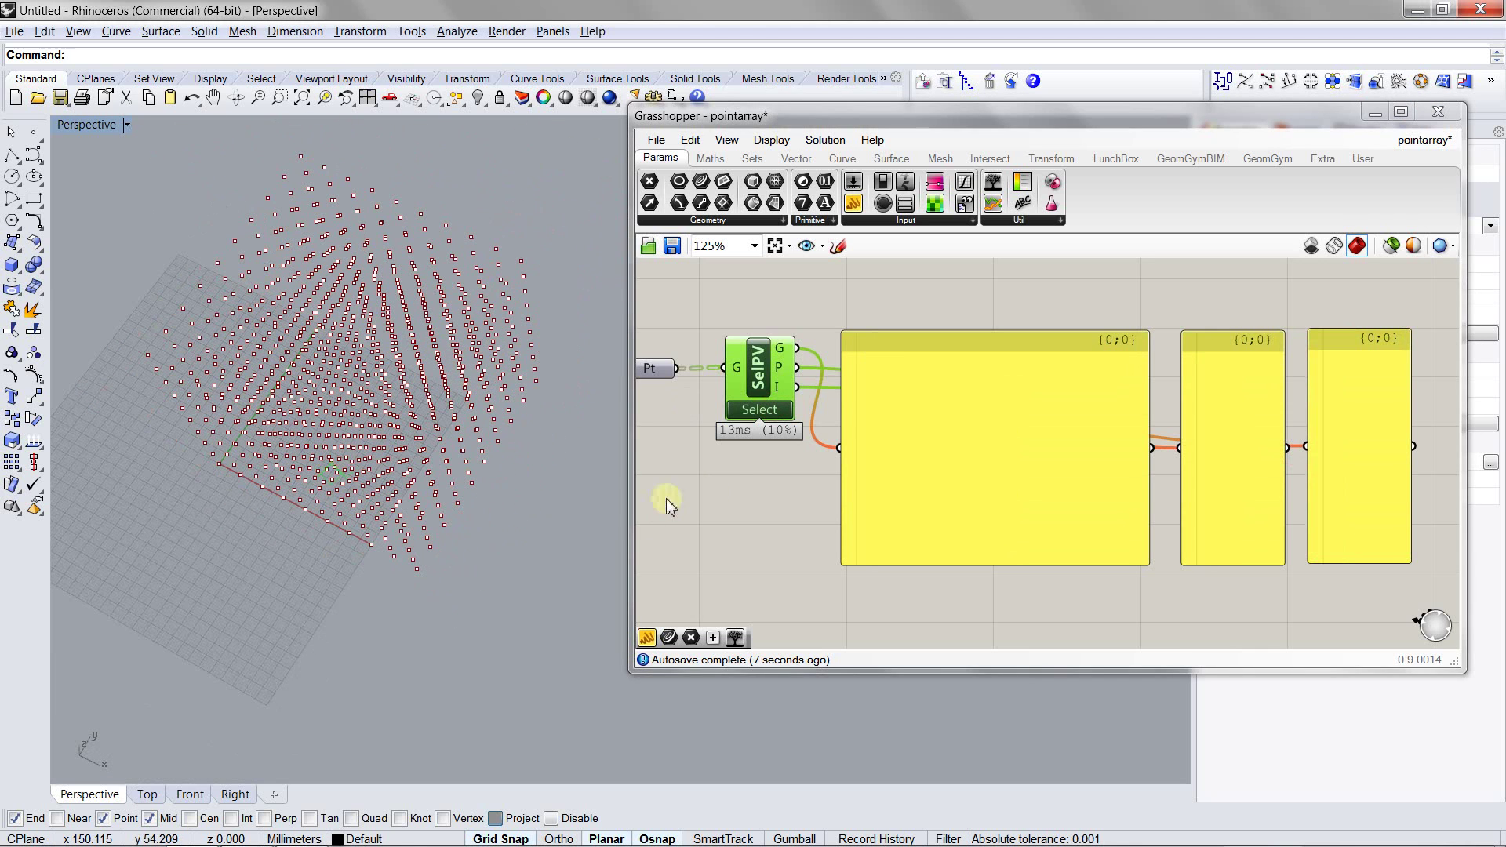
drag(452, 612, 315, 446)
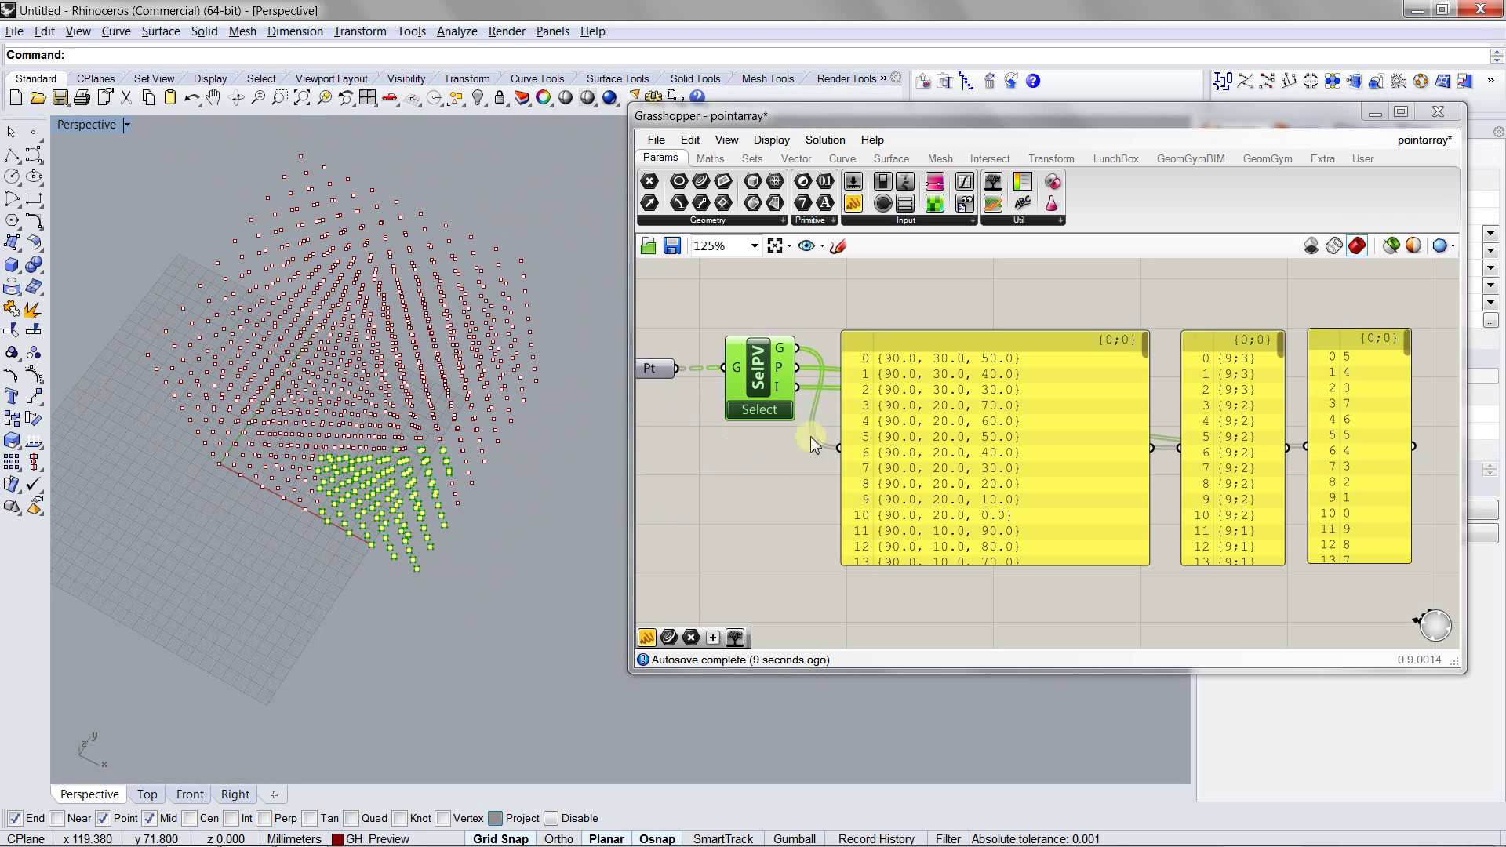
click(777, 412)
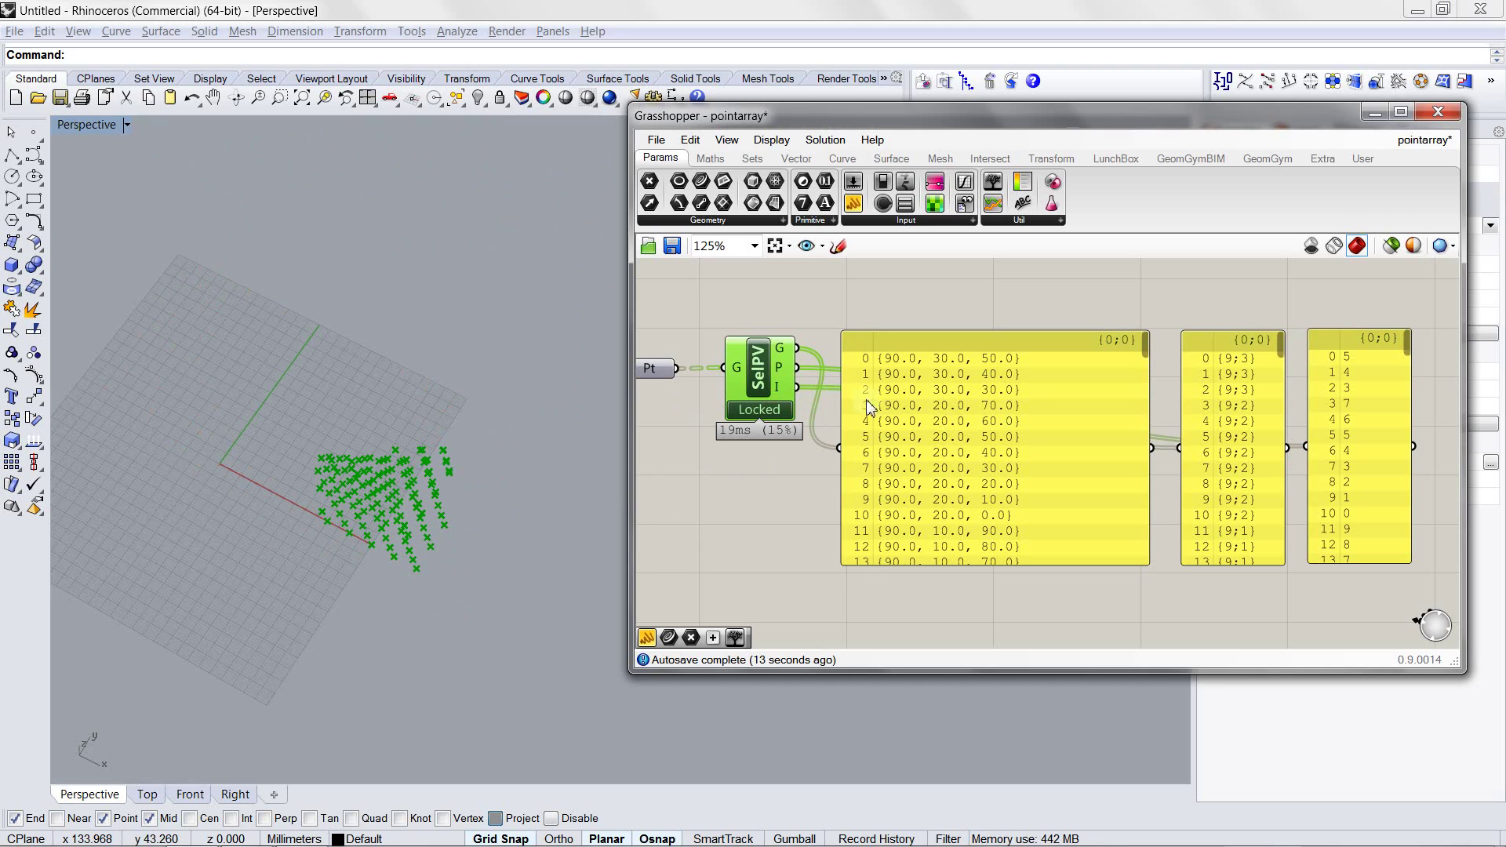
Switch on Toggle Maintain Path for the SelPV component
right_click(769, 394)
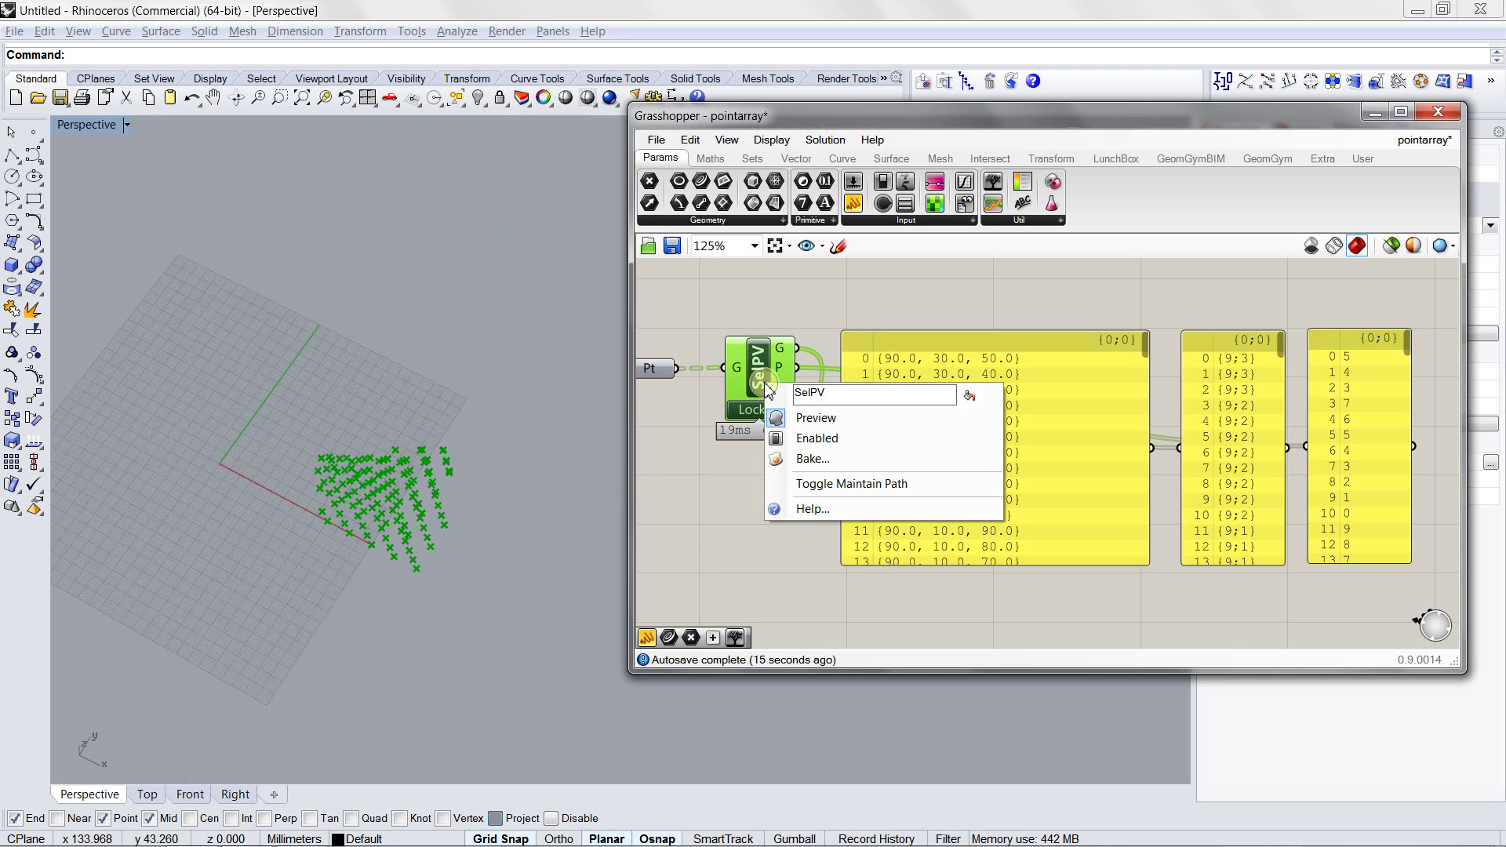
click(835, 484)
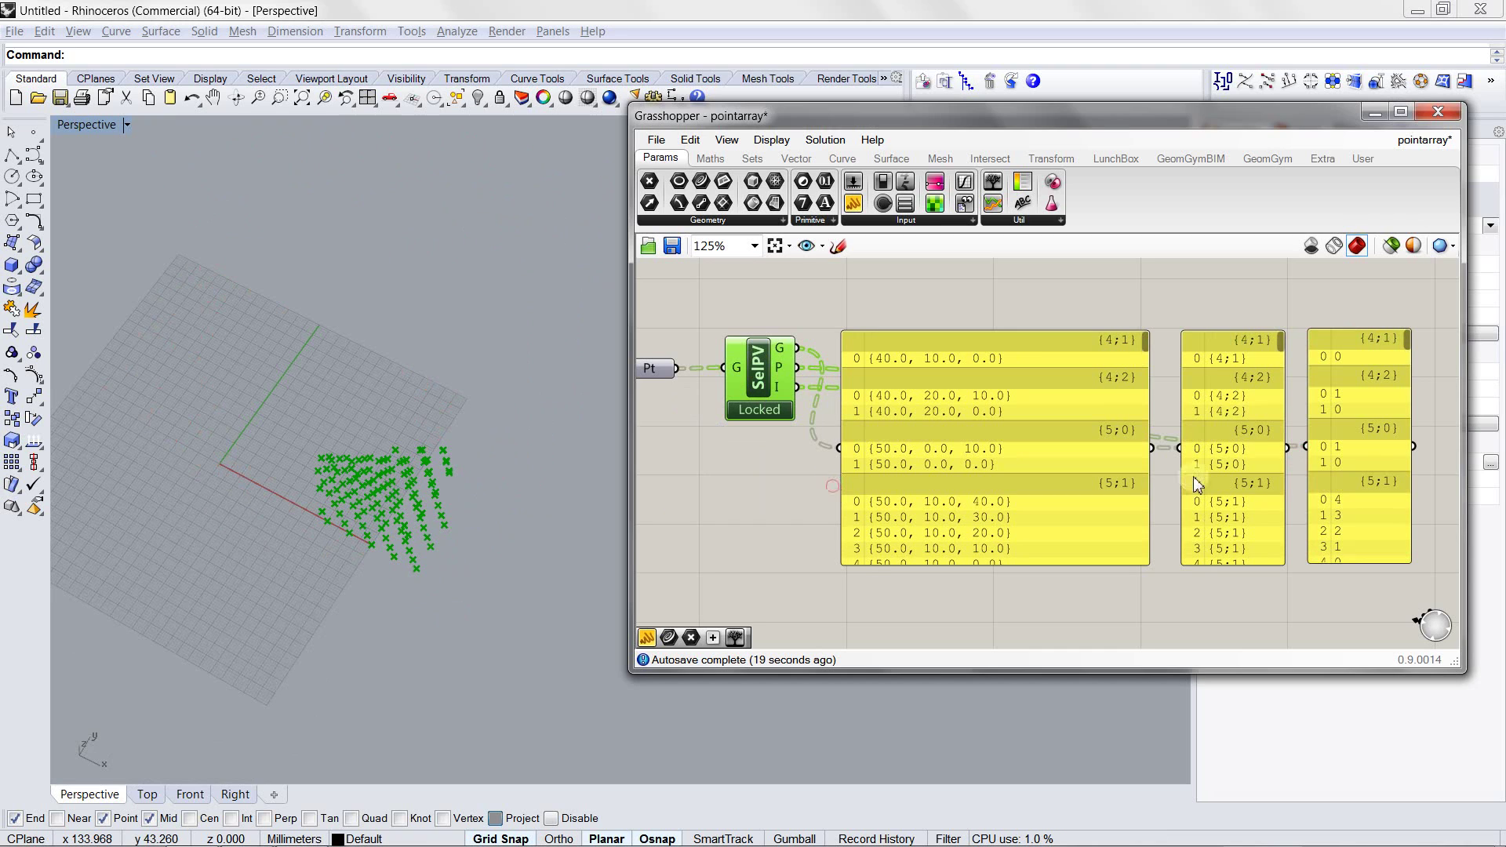
Set SelPV back to Select mode, turn its preview off and turn it on again
mouse_move(1147, 347)
mouse_down()
mouse_move(1153, 581)
mouse_move(1141, 329)
mouse_up()
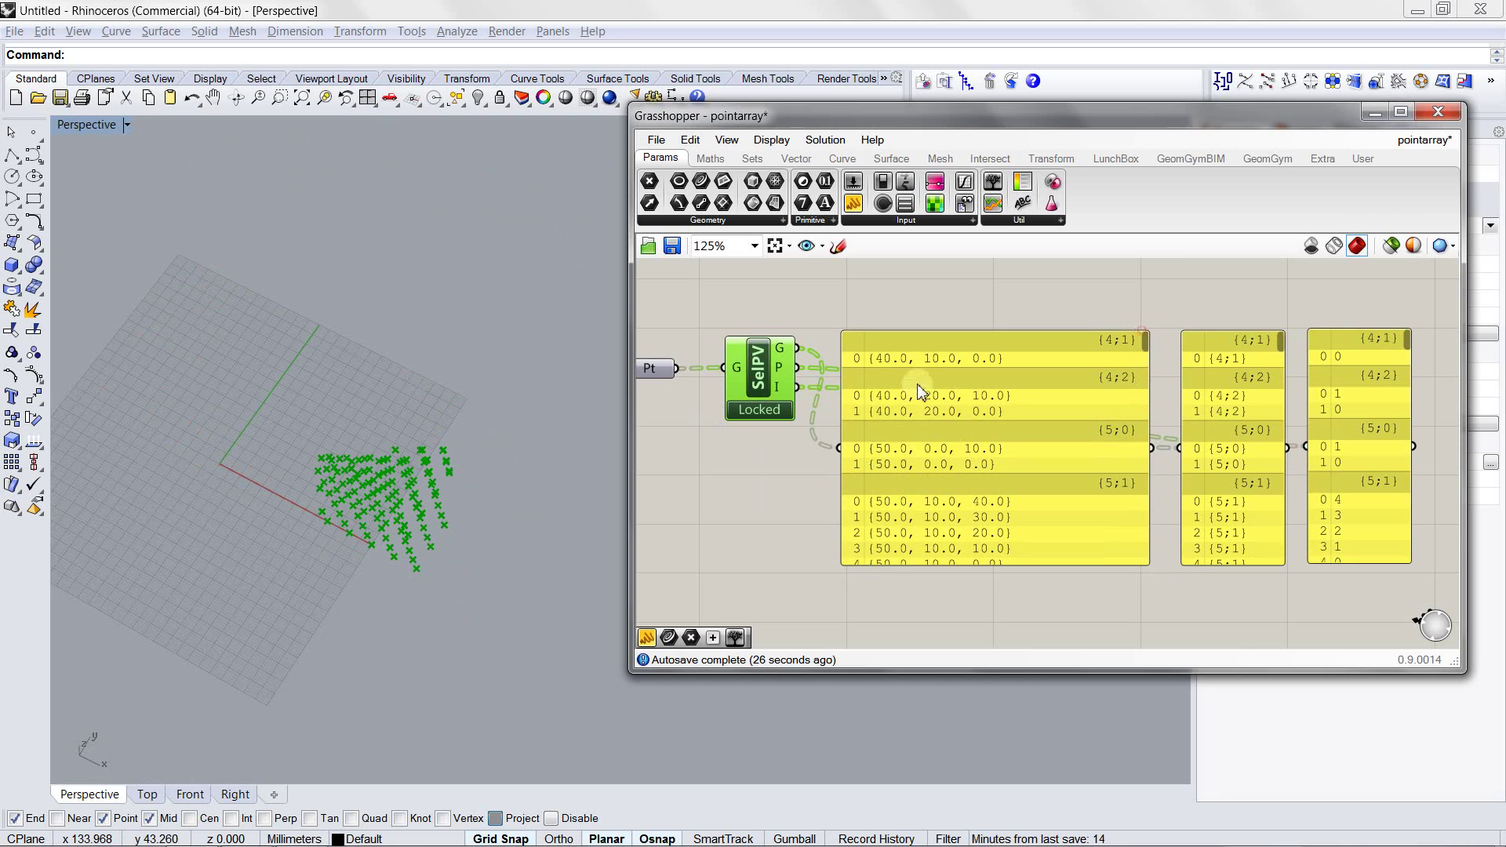
click(790, 411)
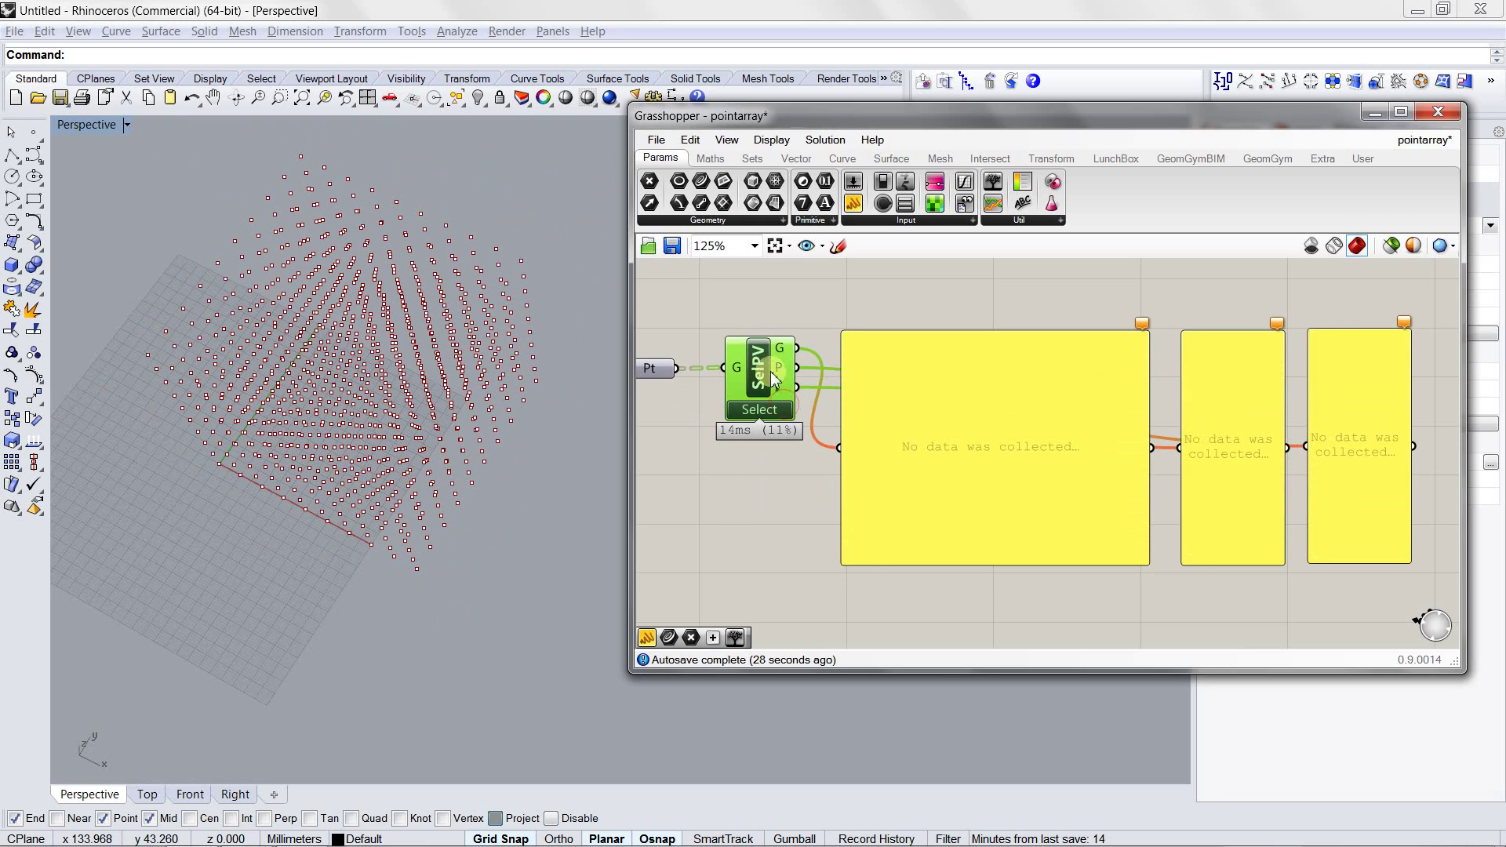
right_click(762, 378)
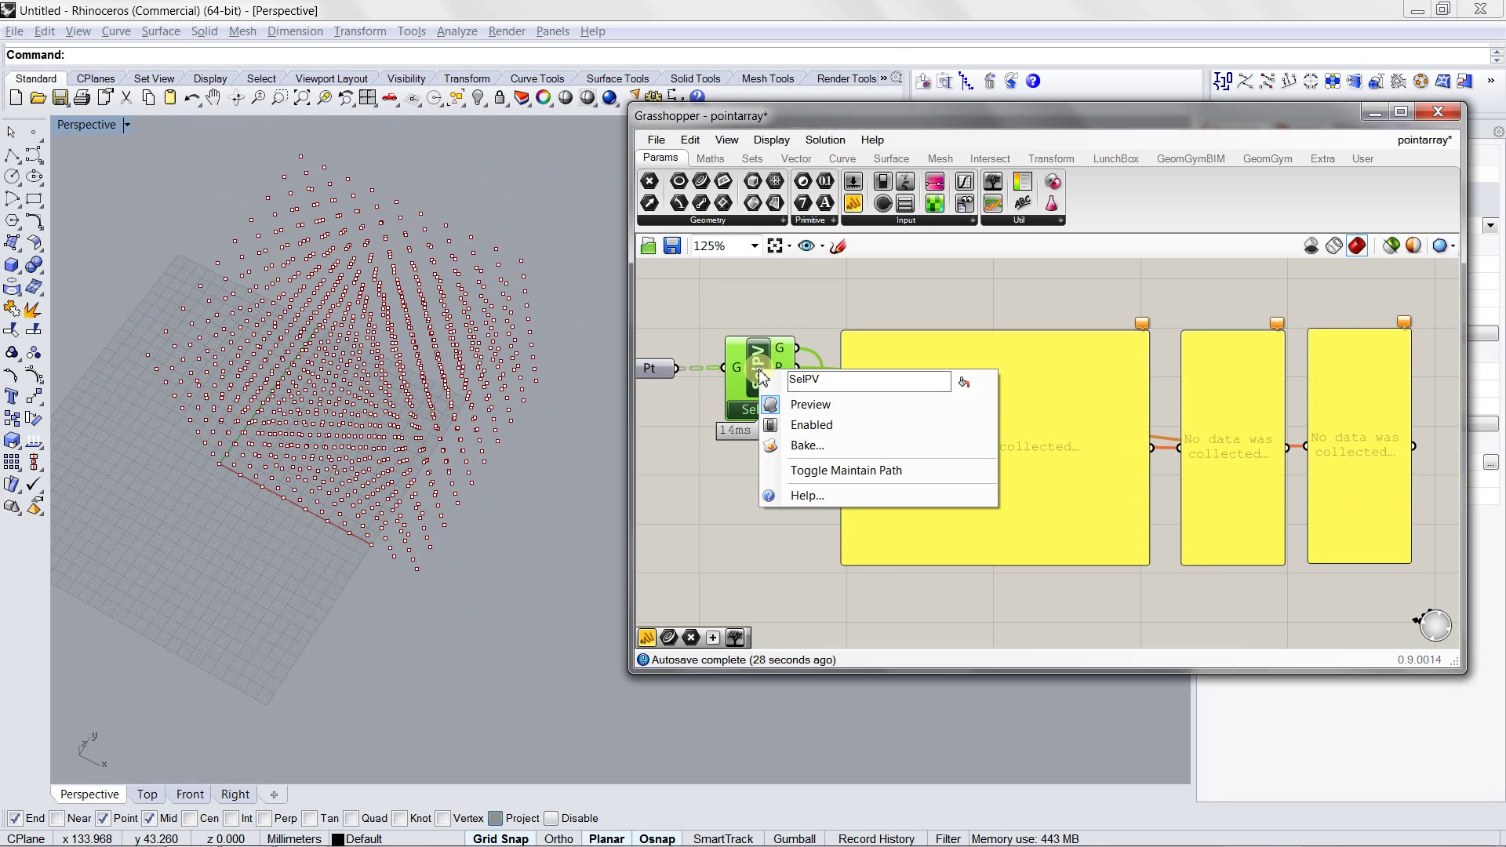
click(810, 408)
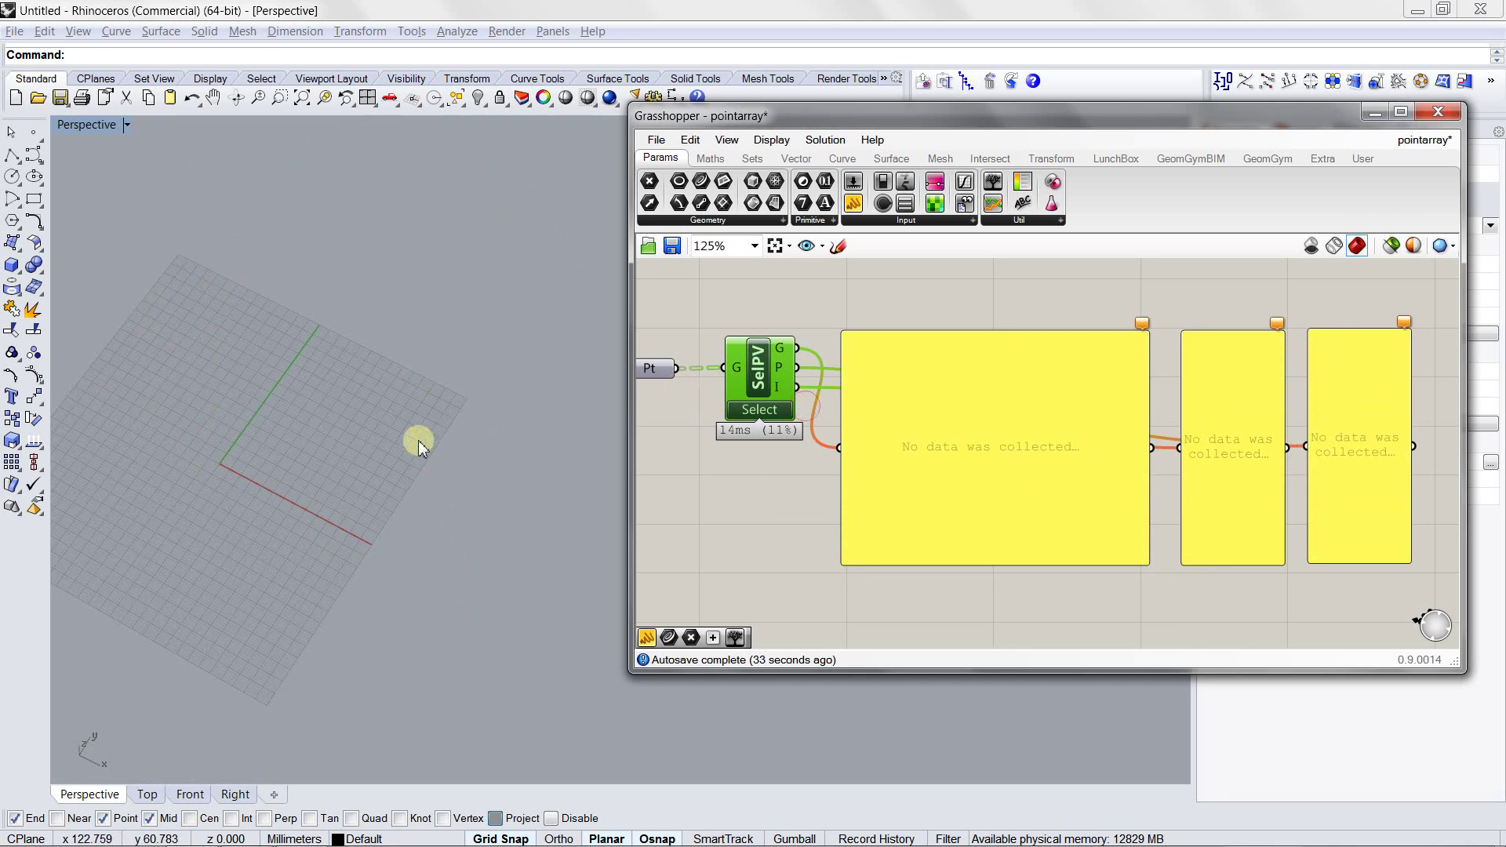
right_drag(417, 437, 369, 478)
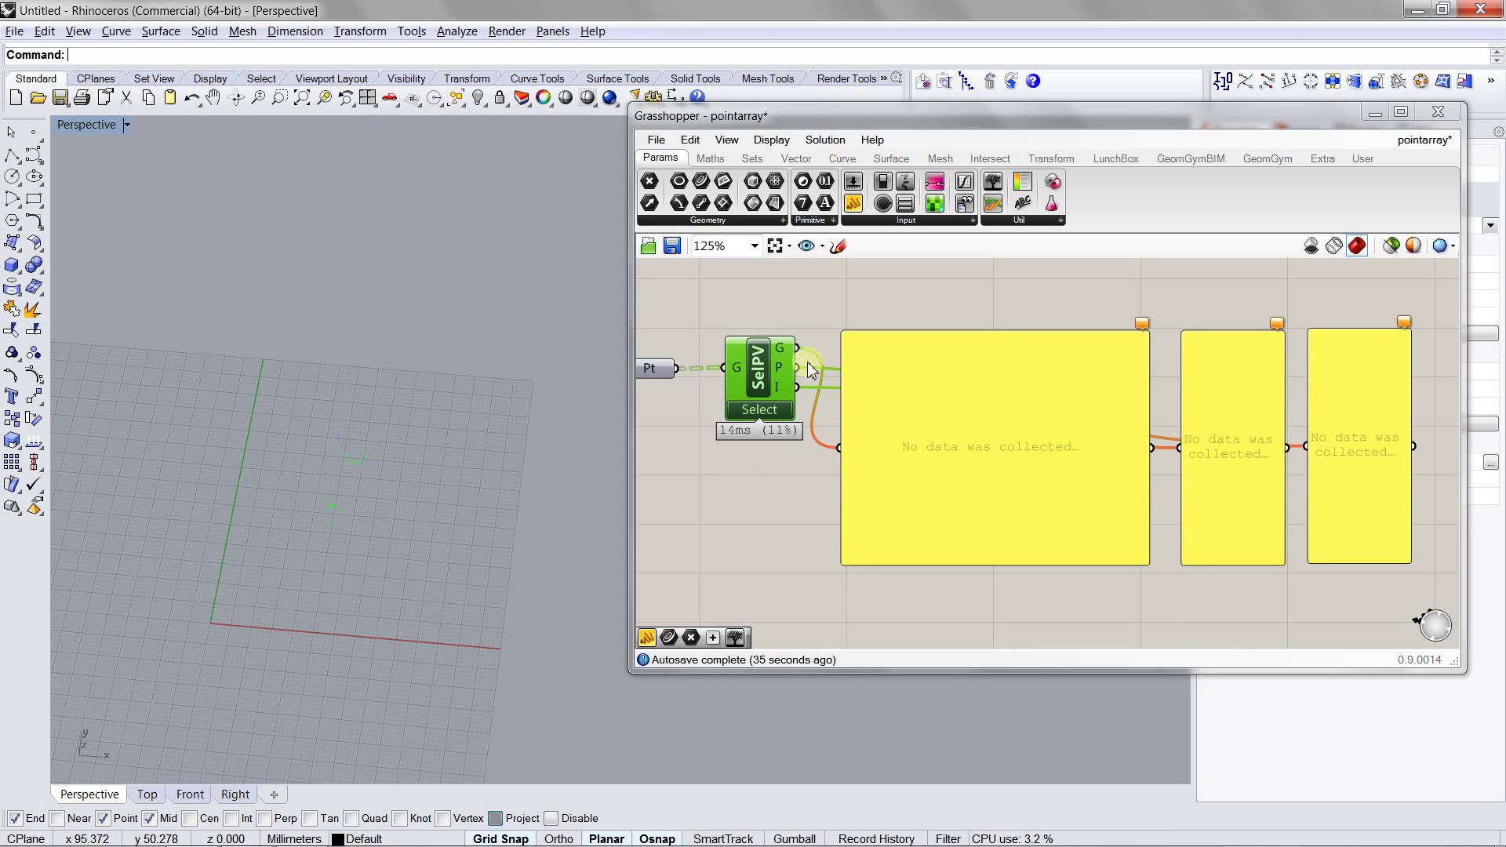
right_click(753, 369)
click(783, 402)
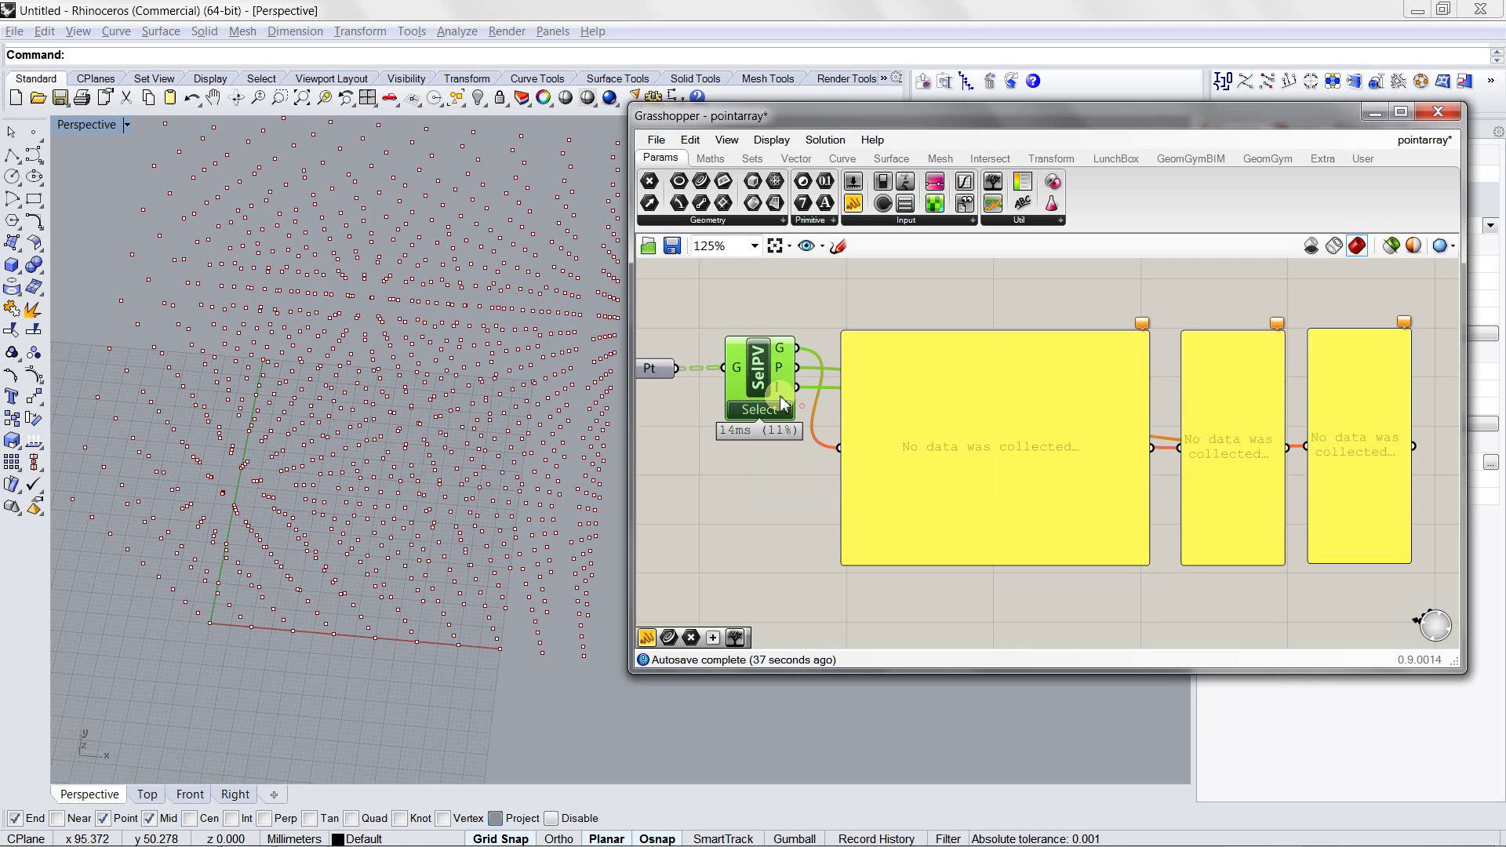
Disable the SelPV component and enable it again
right_click(757, 369)
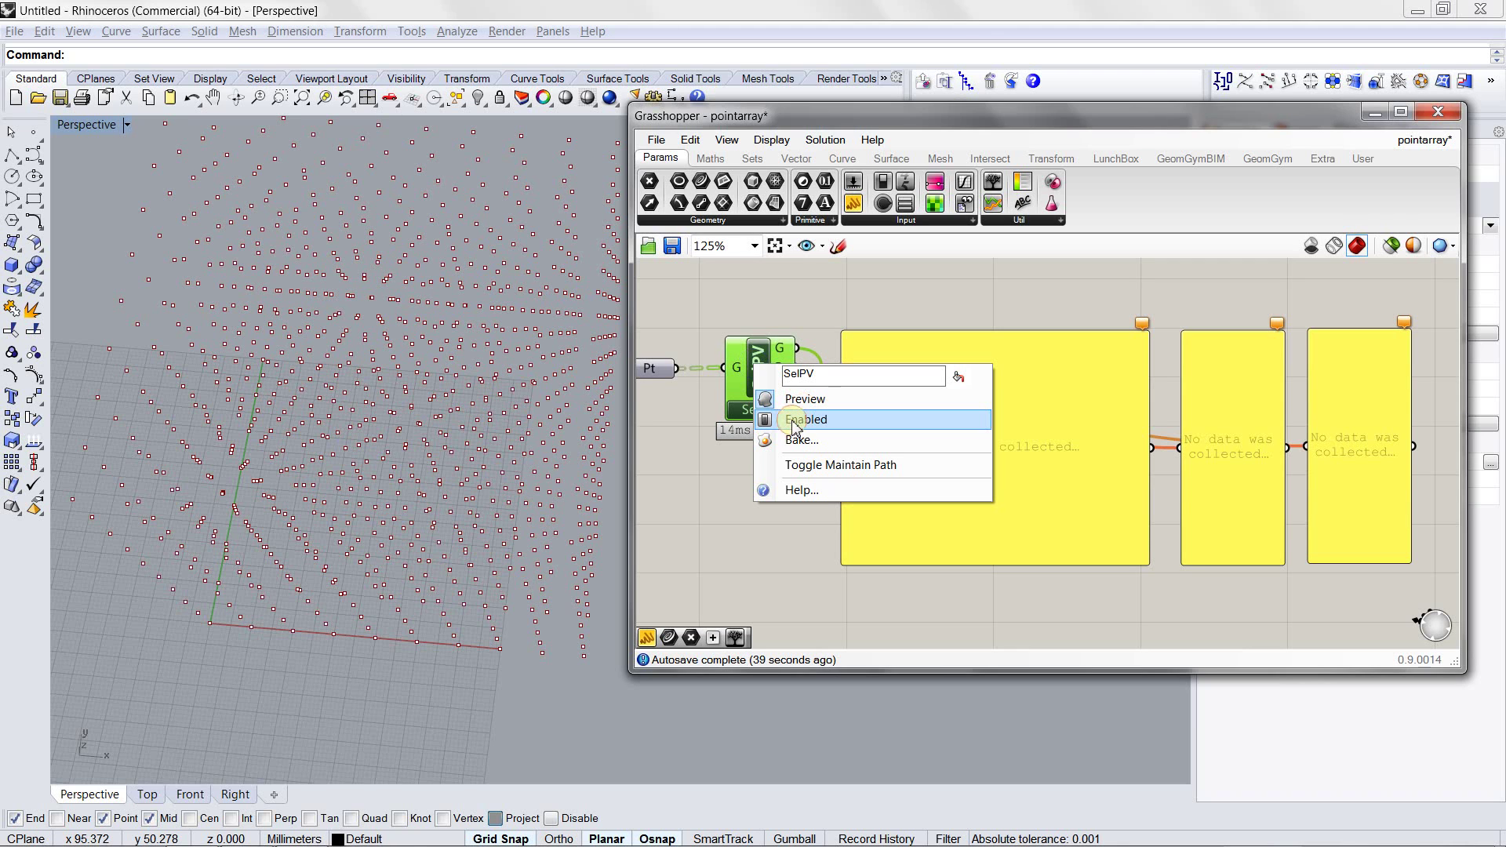
click(794, 423)
right_click(757, 374)
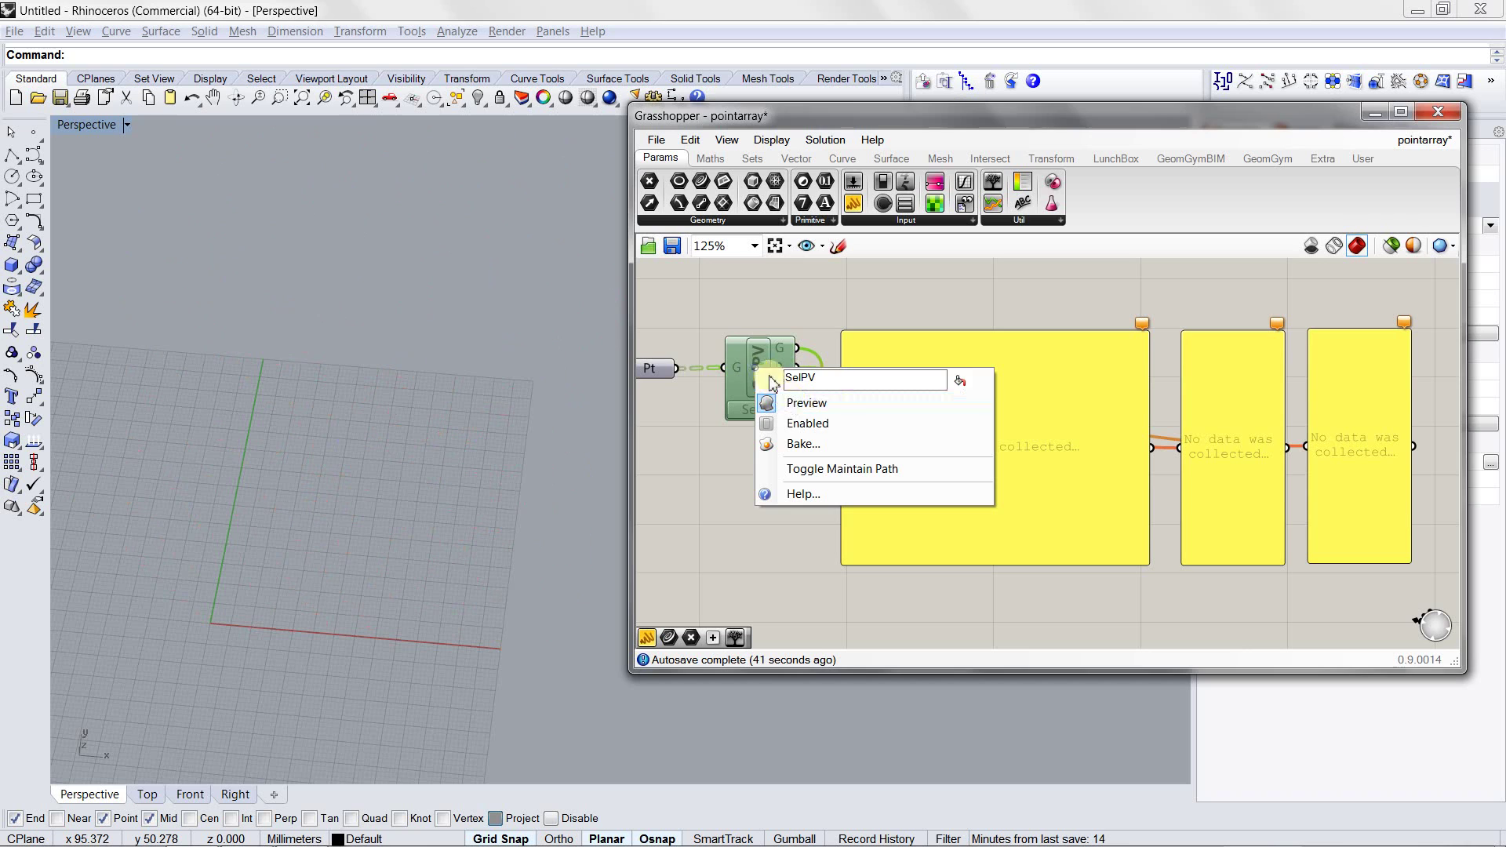
click(794, 422)
Switch the SelPV component's preview off and back on
right_click(769, 377)
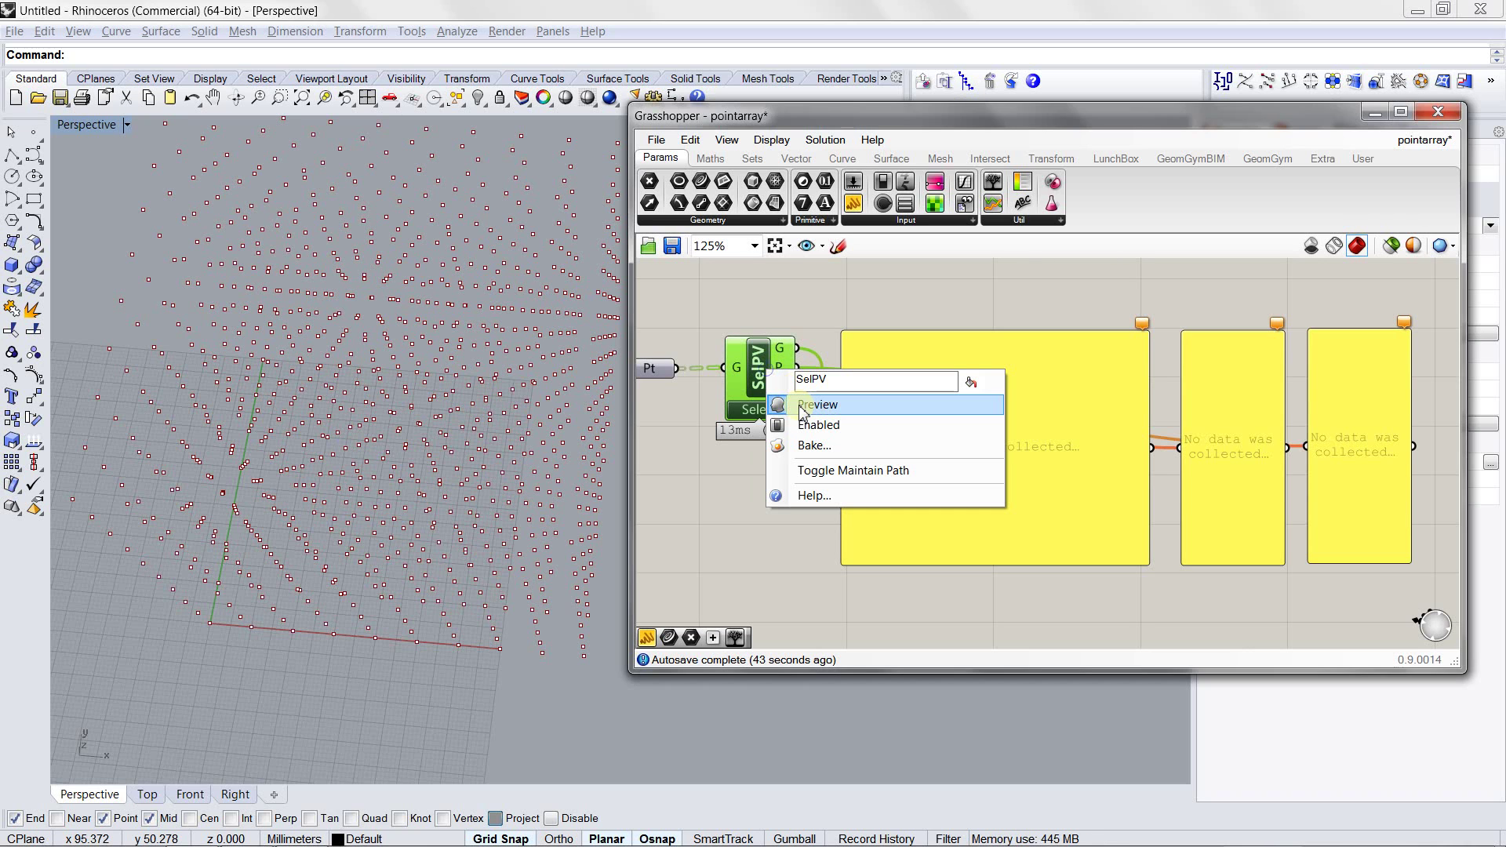
click(801, 407)
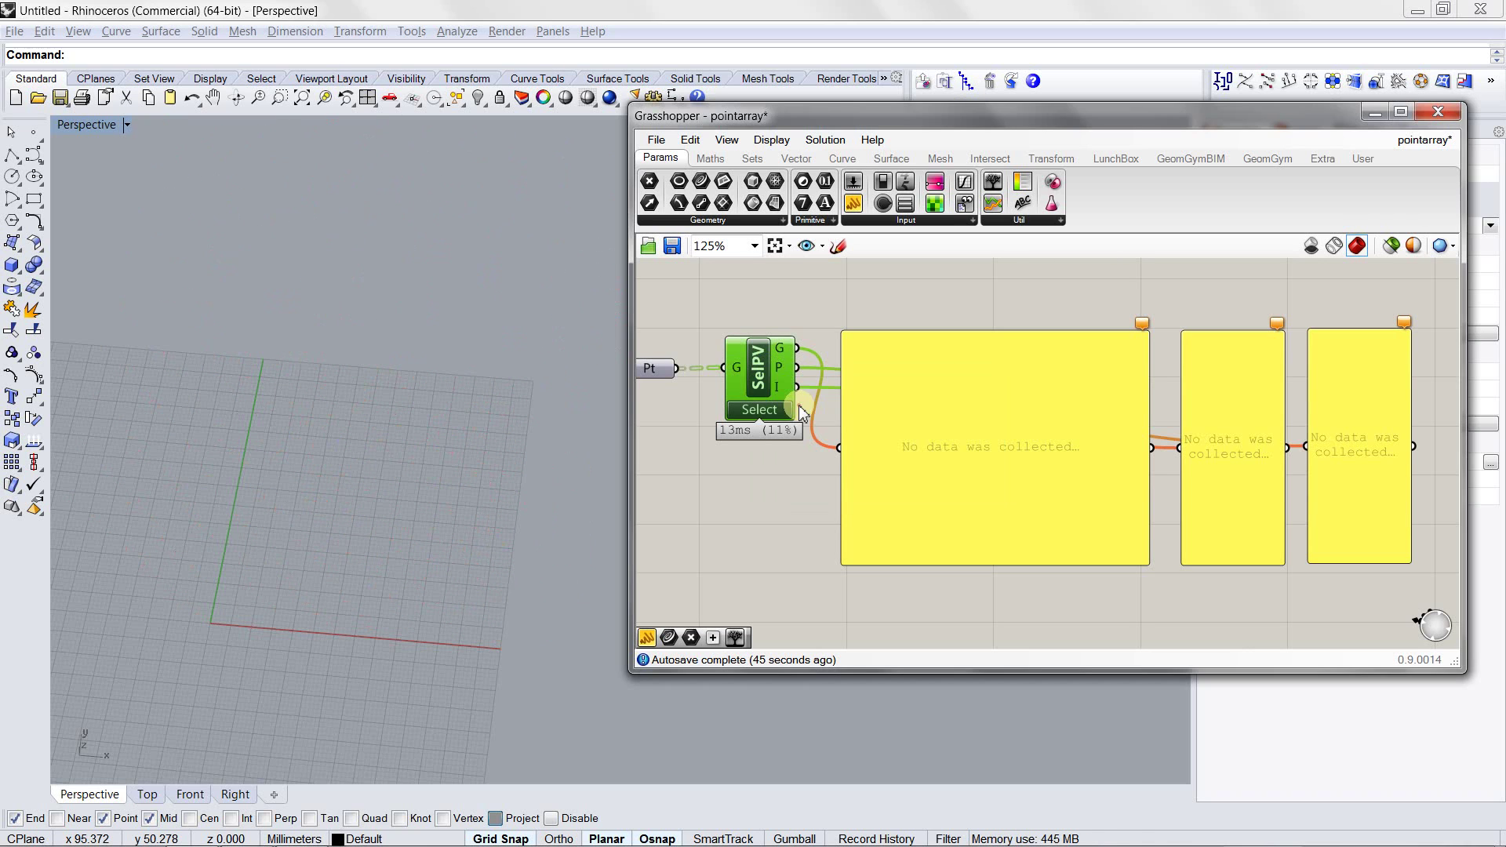
right_click(739, 396)
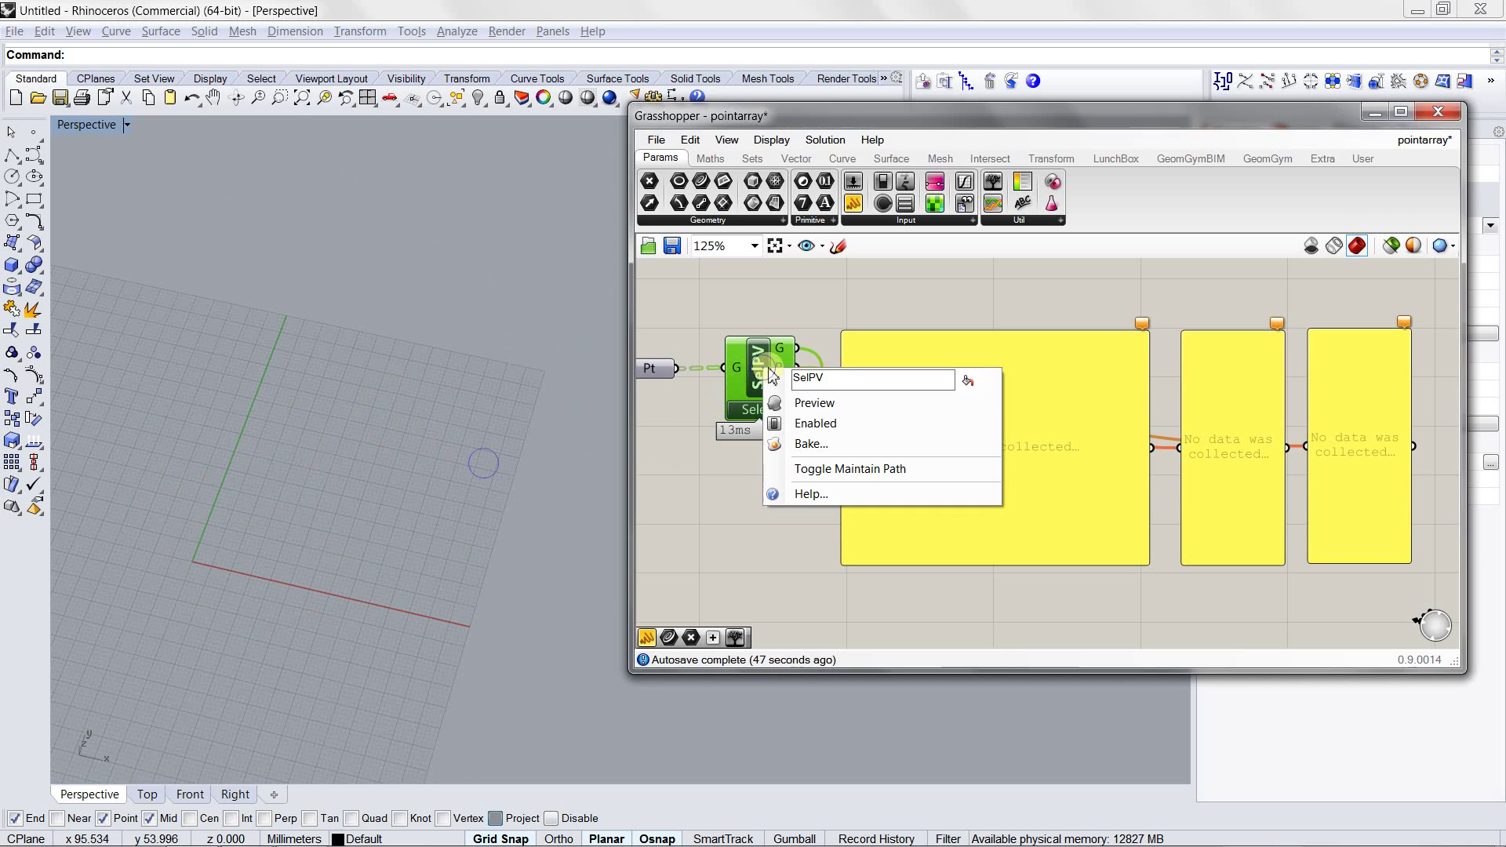
click(800, 416)
Disable SelPV once more to hide its selectable points, and re-enable it
right_click(745, 396)
click(800, 436)
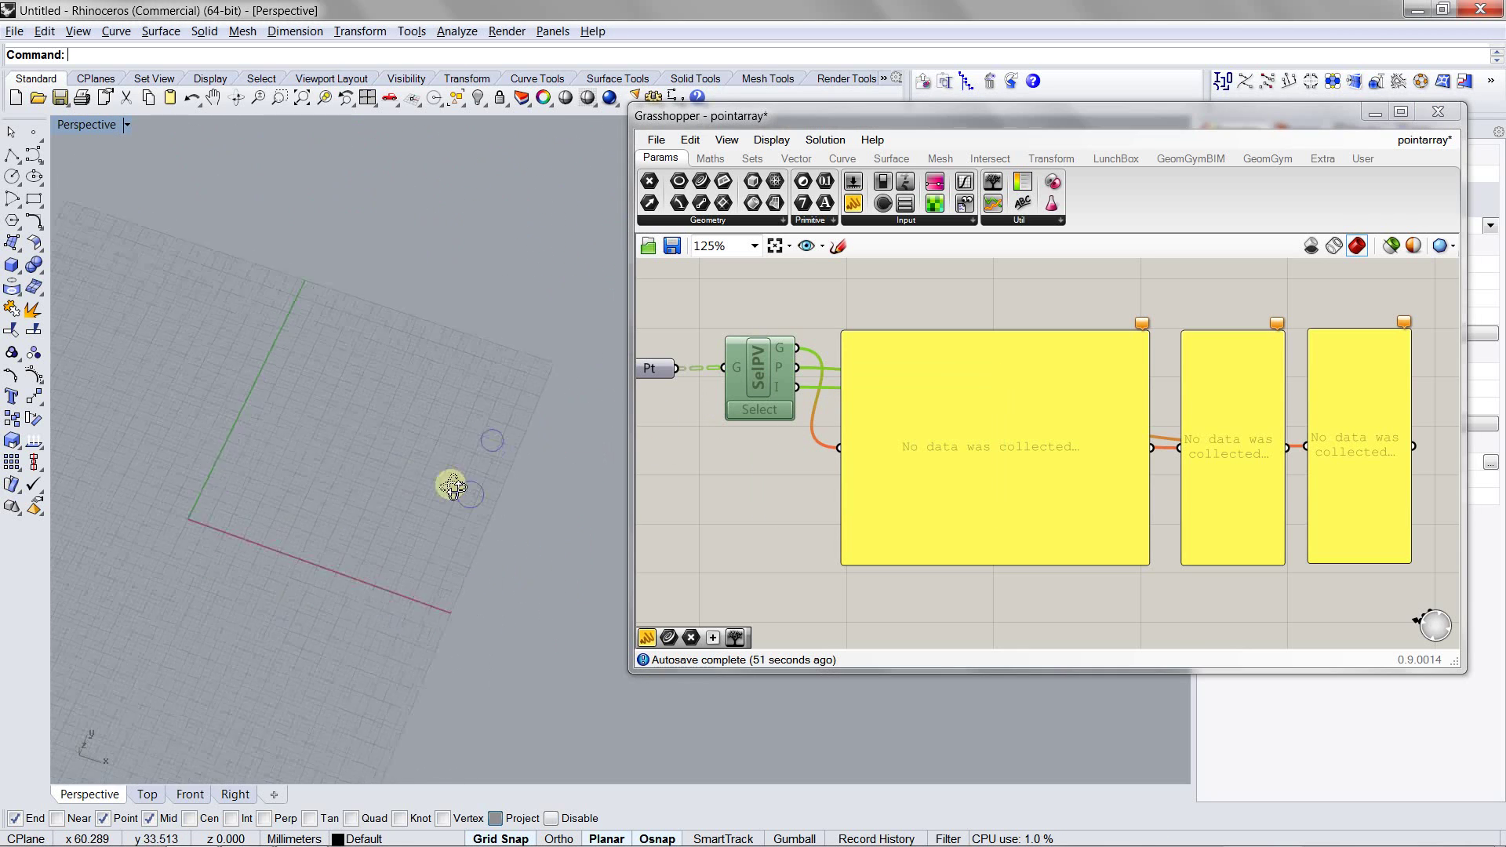
right_click(755, 369)
click(797, 424)
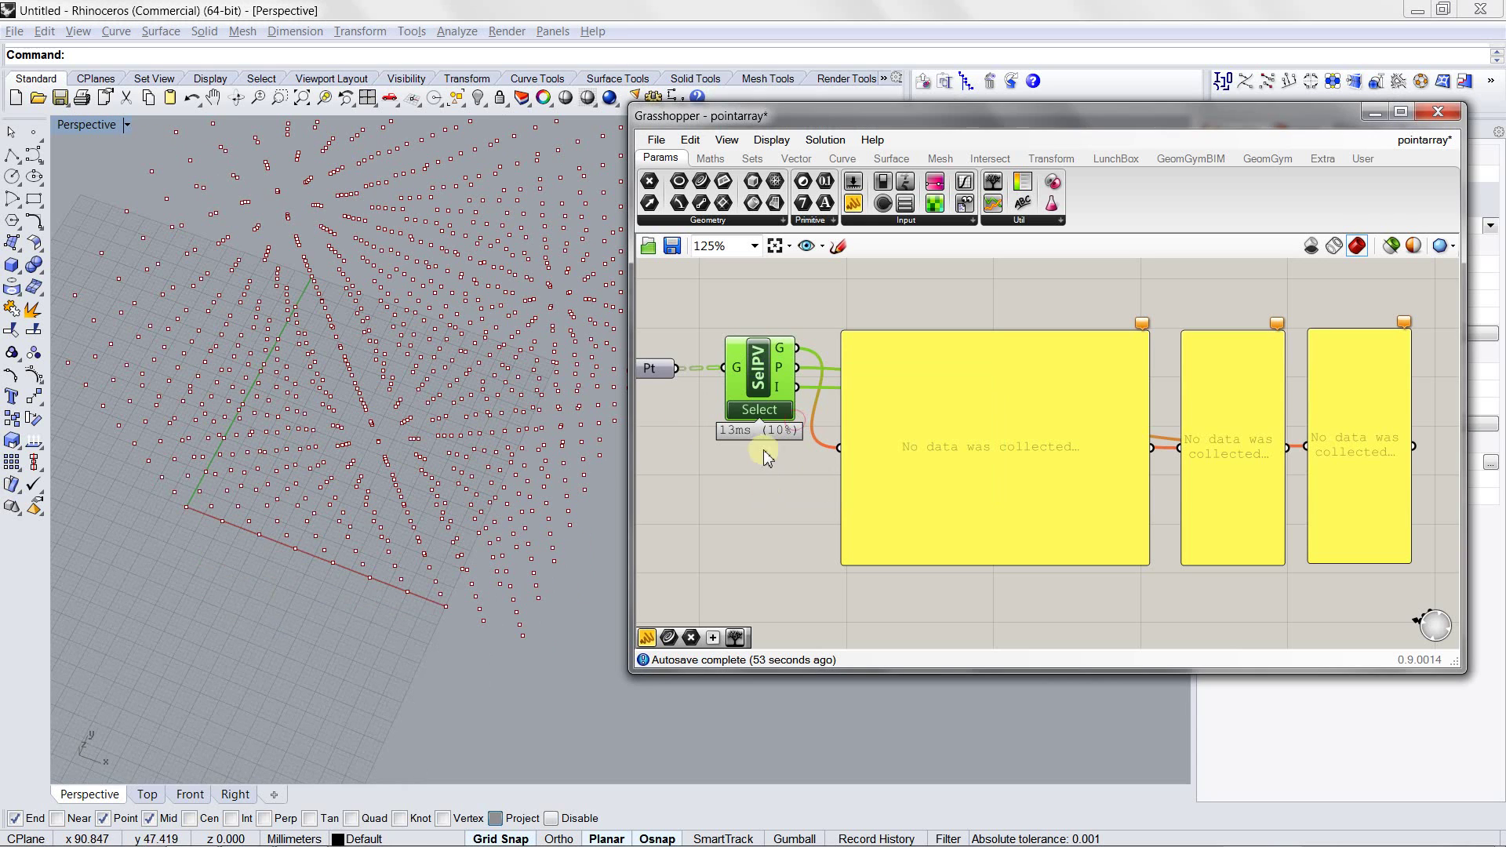
Window-select the points around the array's lower corner and lock the selection in SelPV
drag(554, 636, 370, 419)
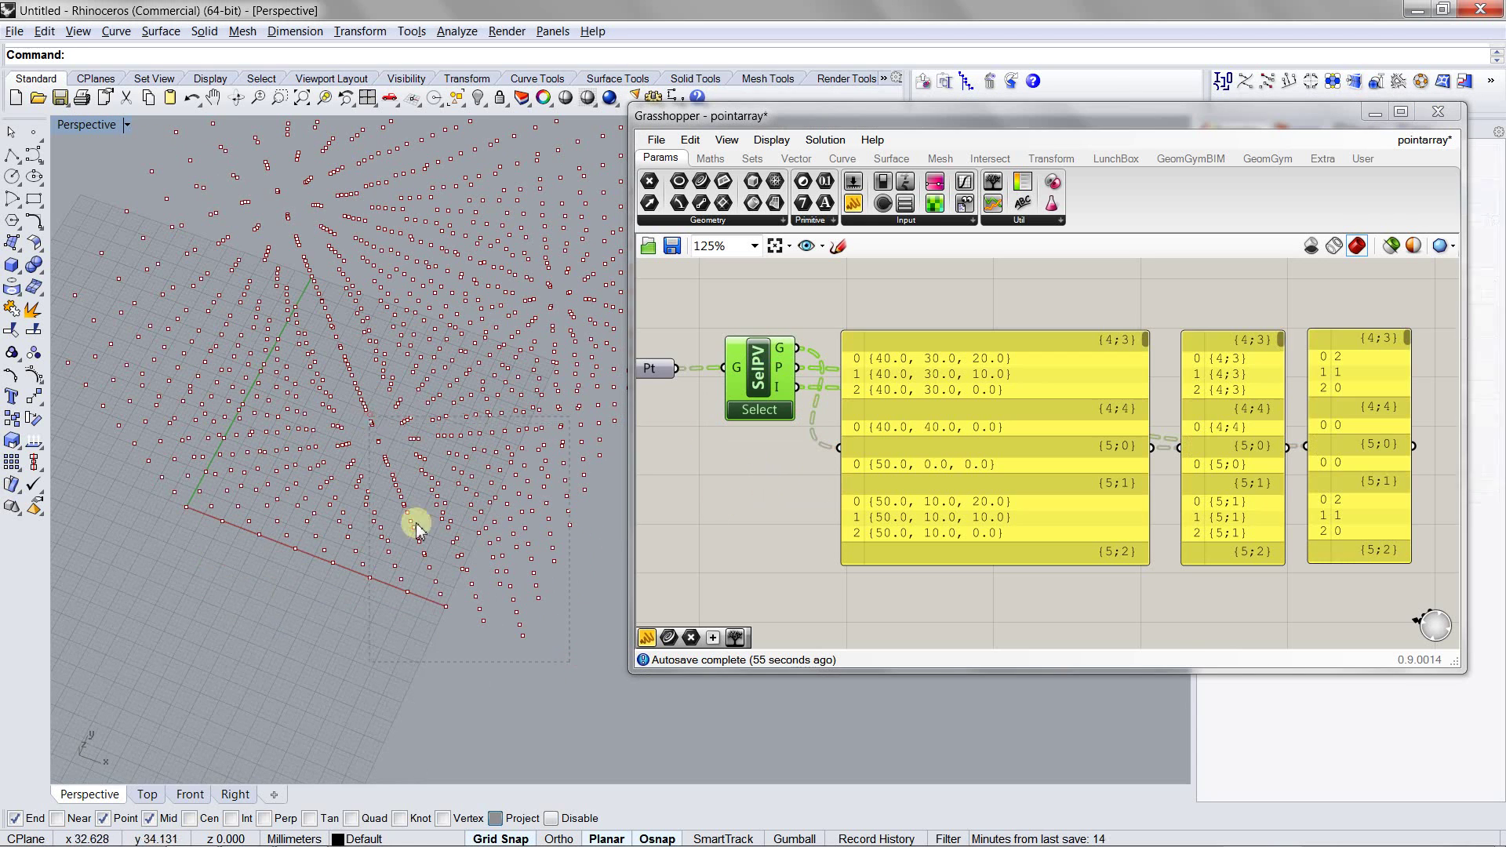
right_drag(416, 528, 445, 558)
click(763, 409)
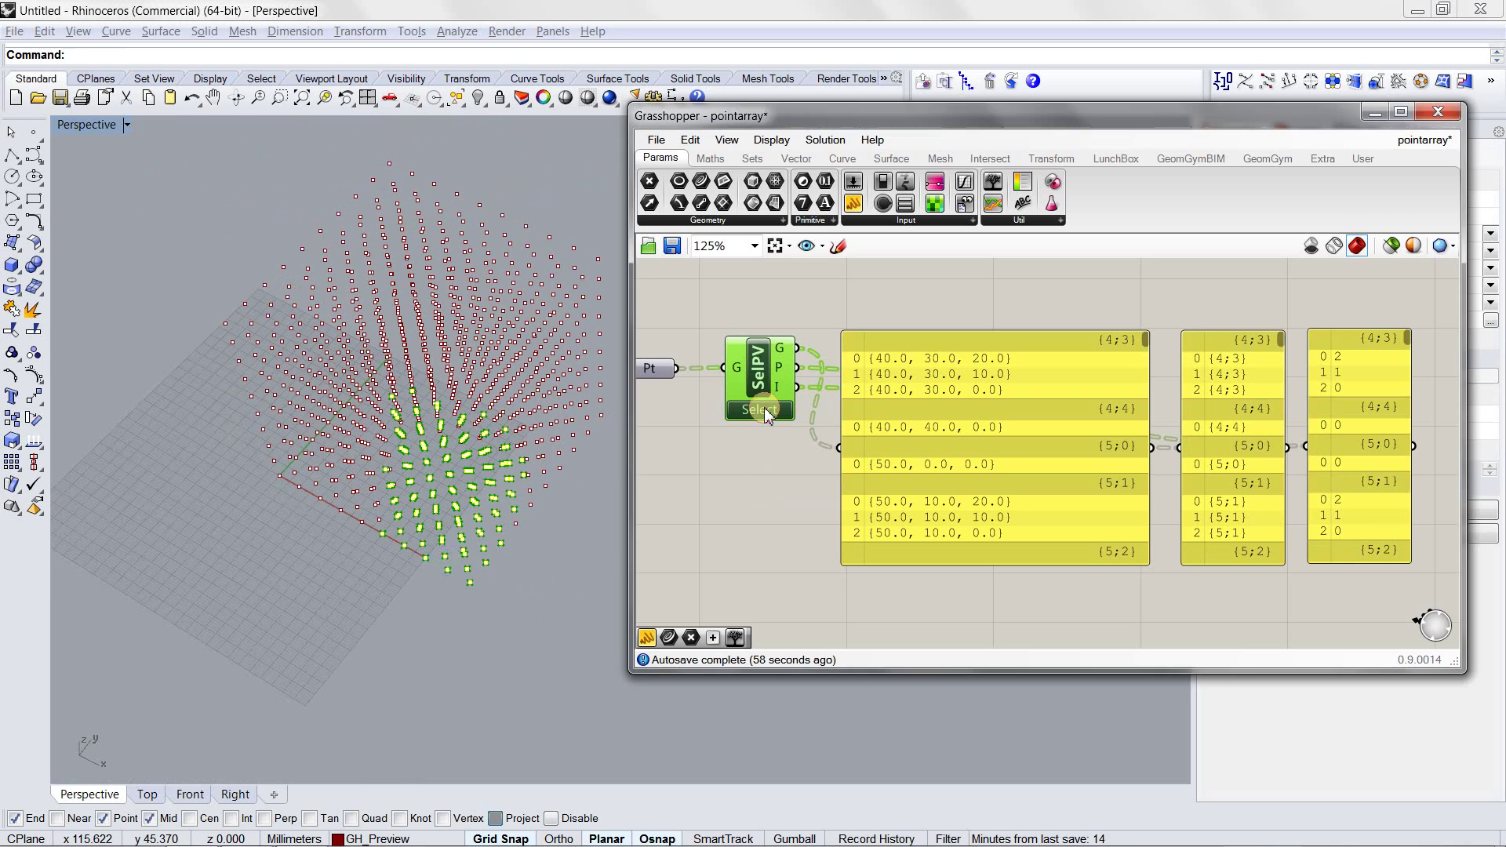
right_drag(496, 417, 634, 261)
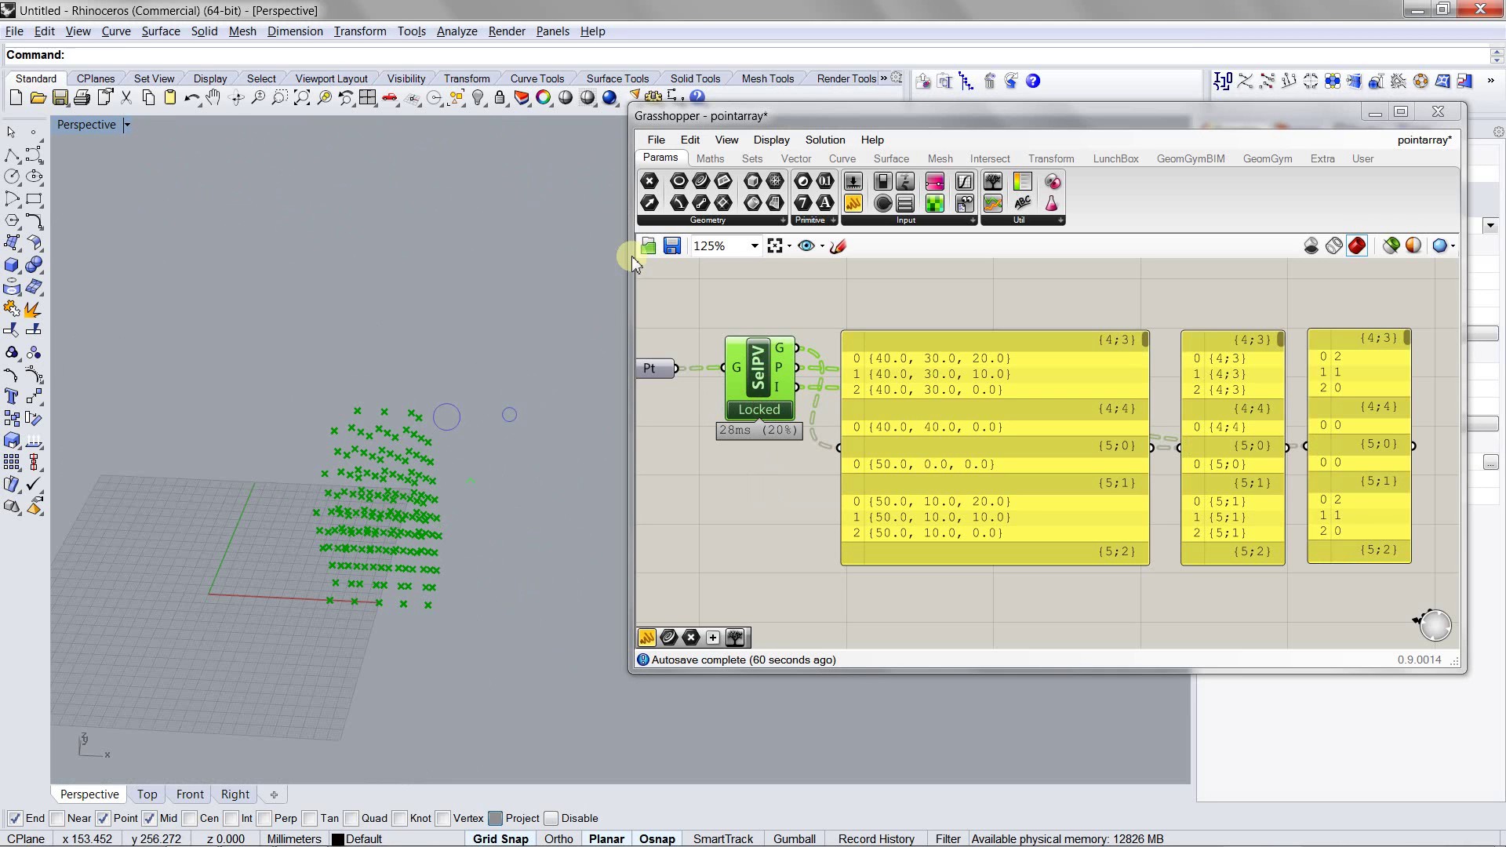
Save the pointarray document and close it
click(658, 139)
click(710, 222)
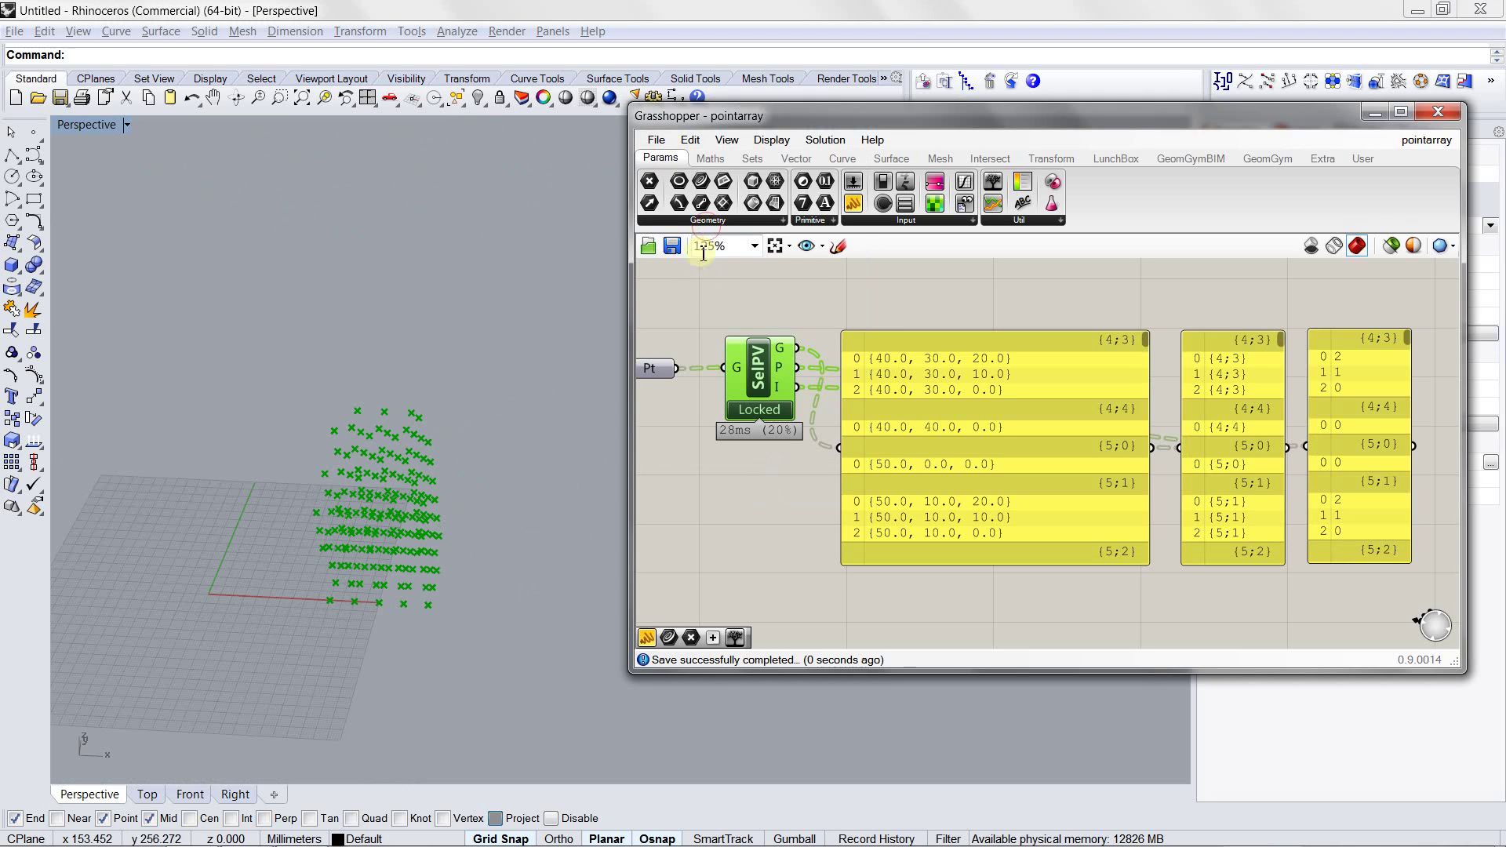
click(659, 140)
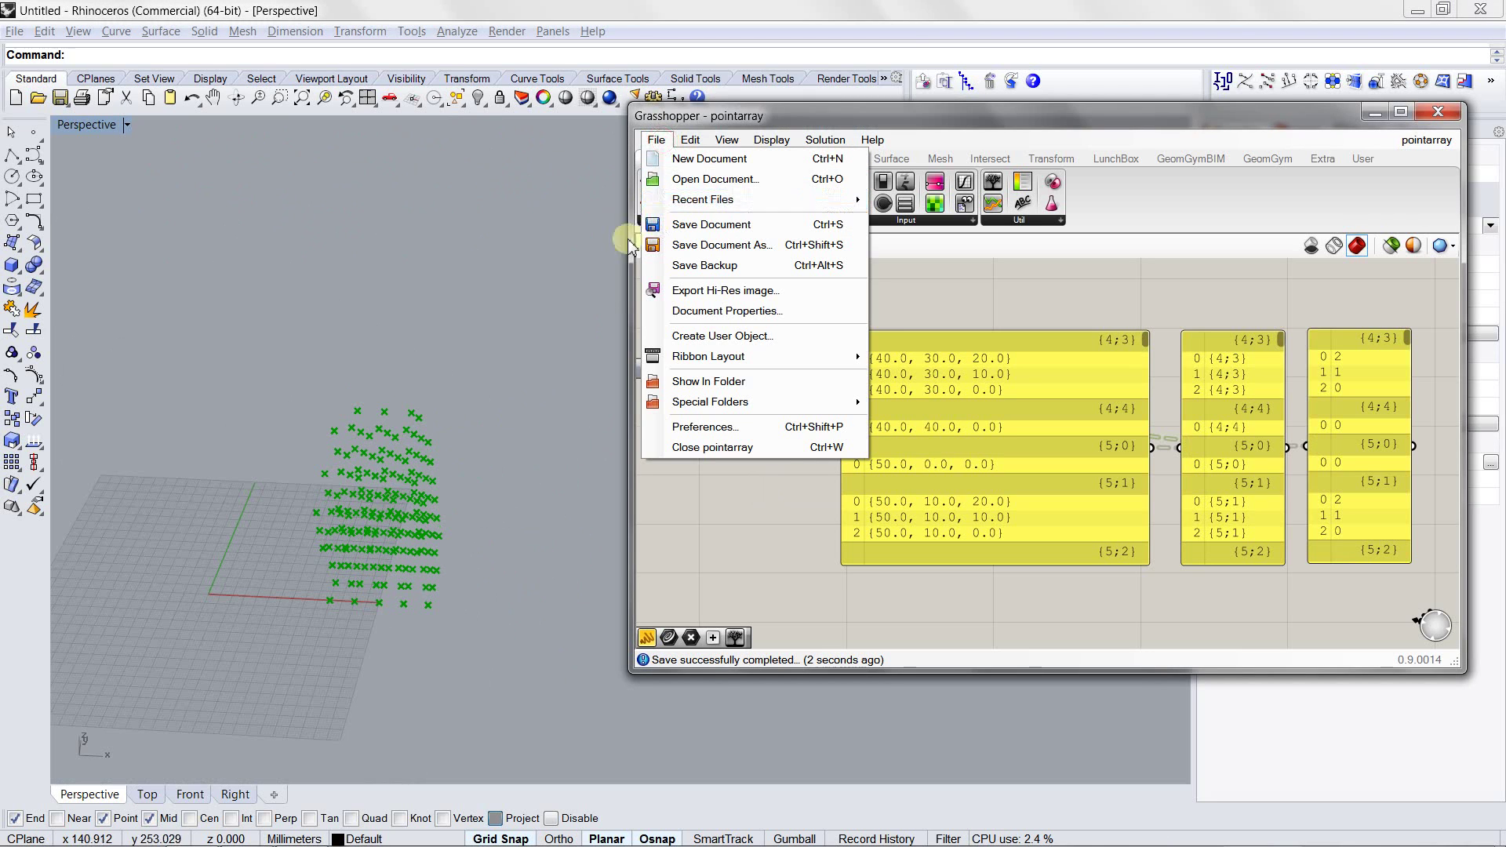
click(691, 139)
click(657, 139)
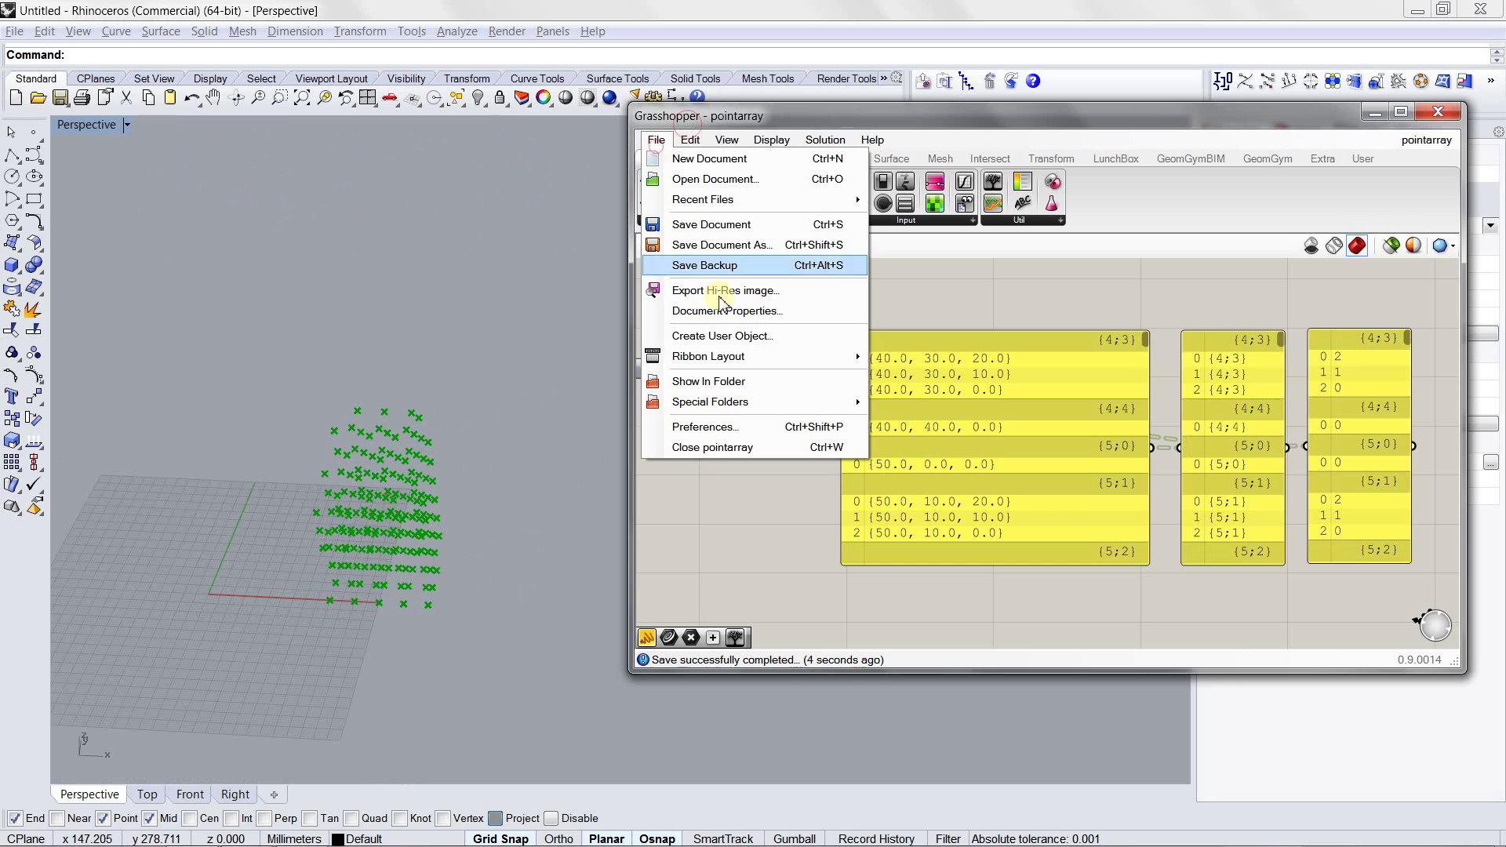
click(713, 447)
Reopen the saved pointarray.gh document and check its locked points in the Perspective viewport
click(655, 140)
click(652, 142)
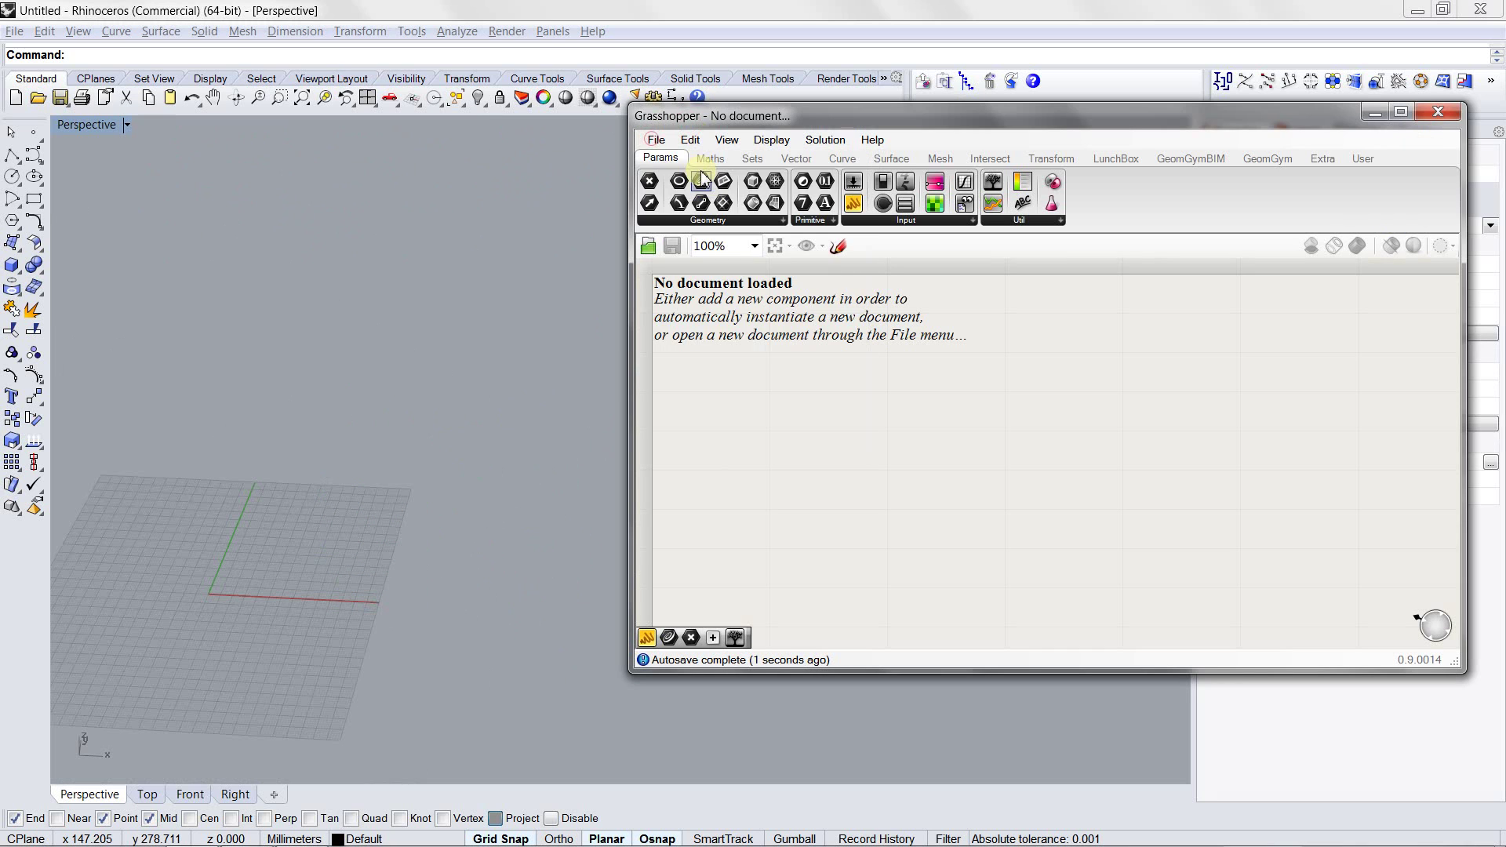
click(651, 141)
click(673, 181)
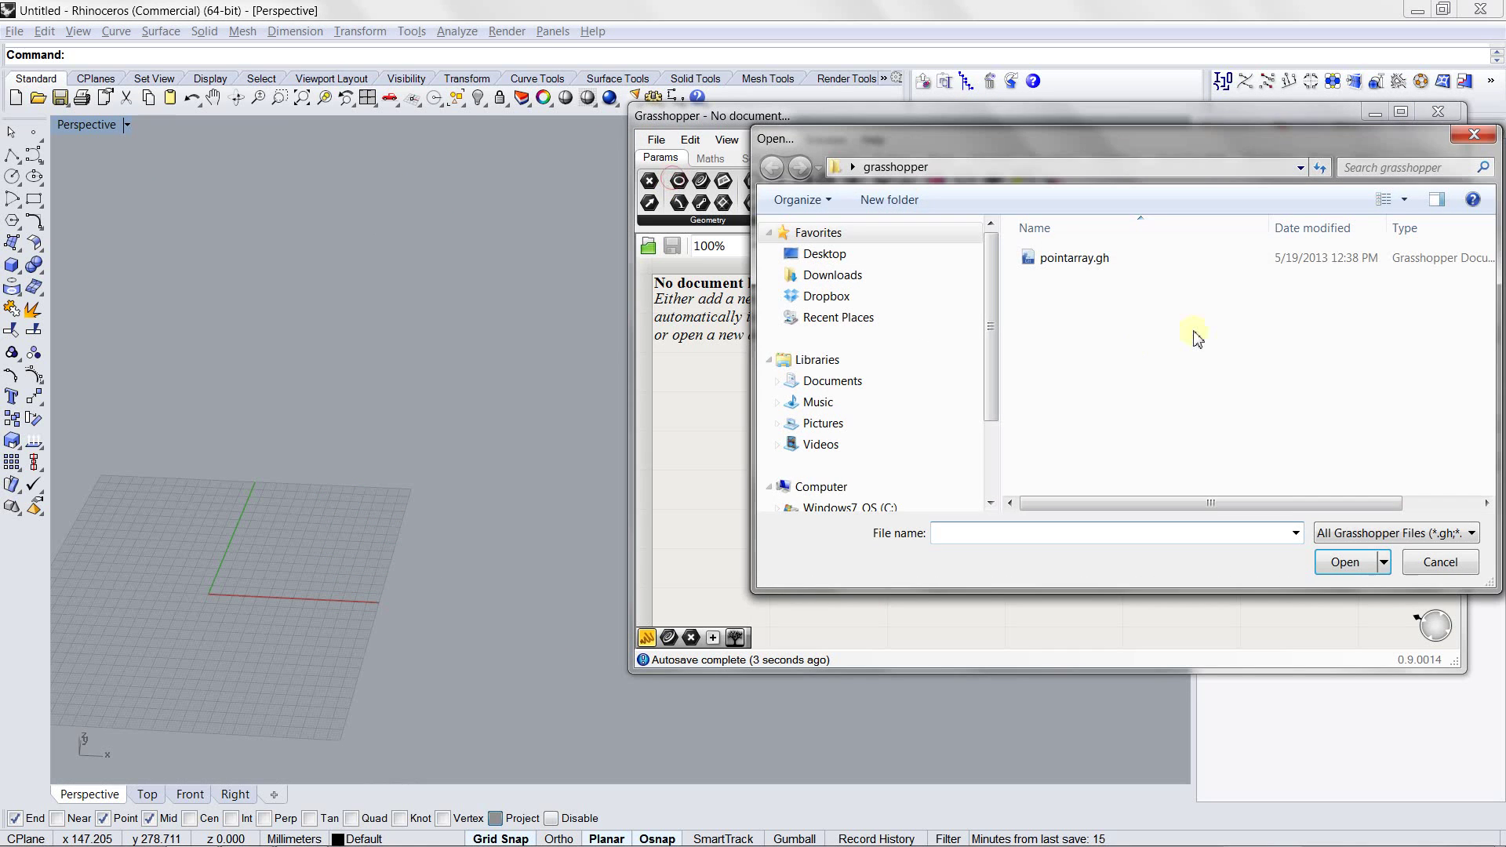
click(1066, 256)
click(1354, 575)
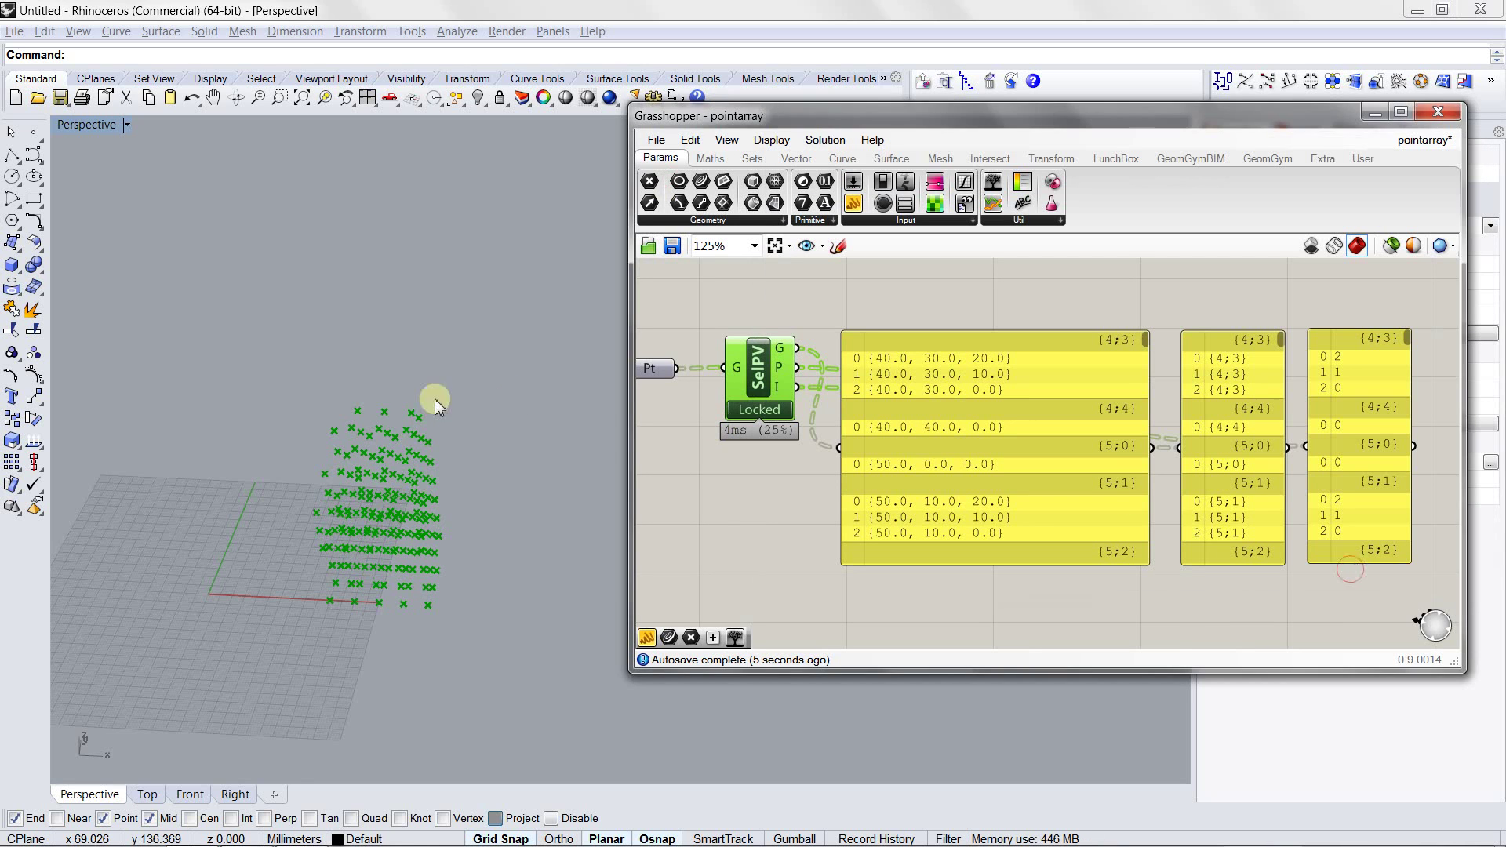
right_drag(430, 397, 530, 433)
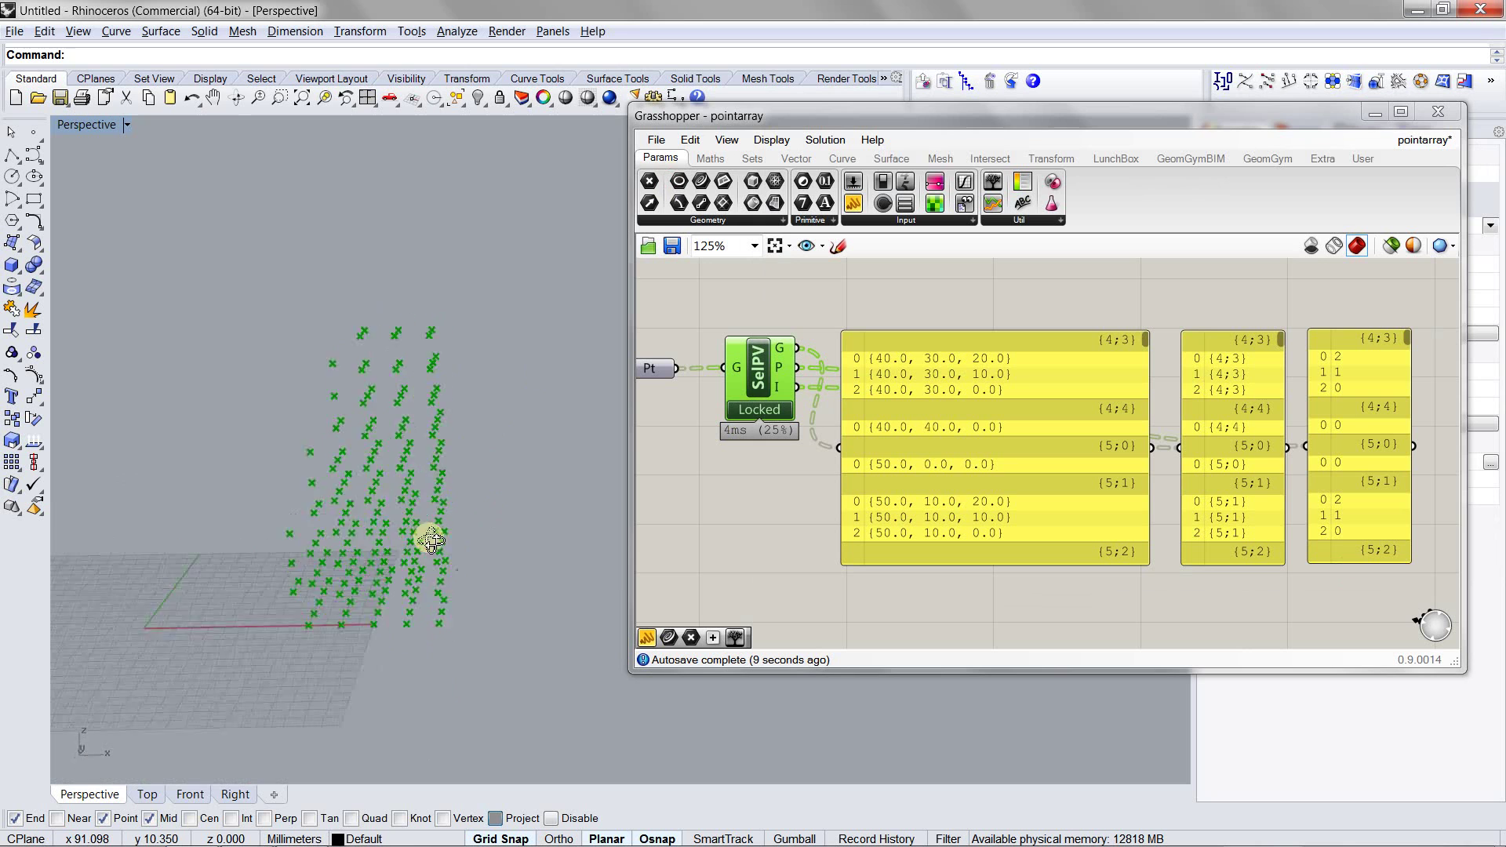
right_drag(431, 540, 439, 482)
right_drag(466, 540, 419, 524)
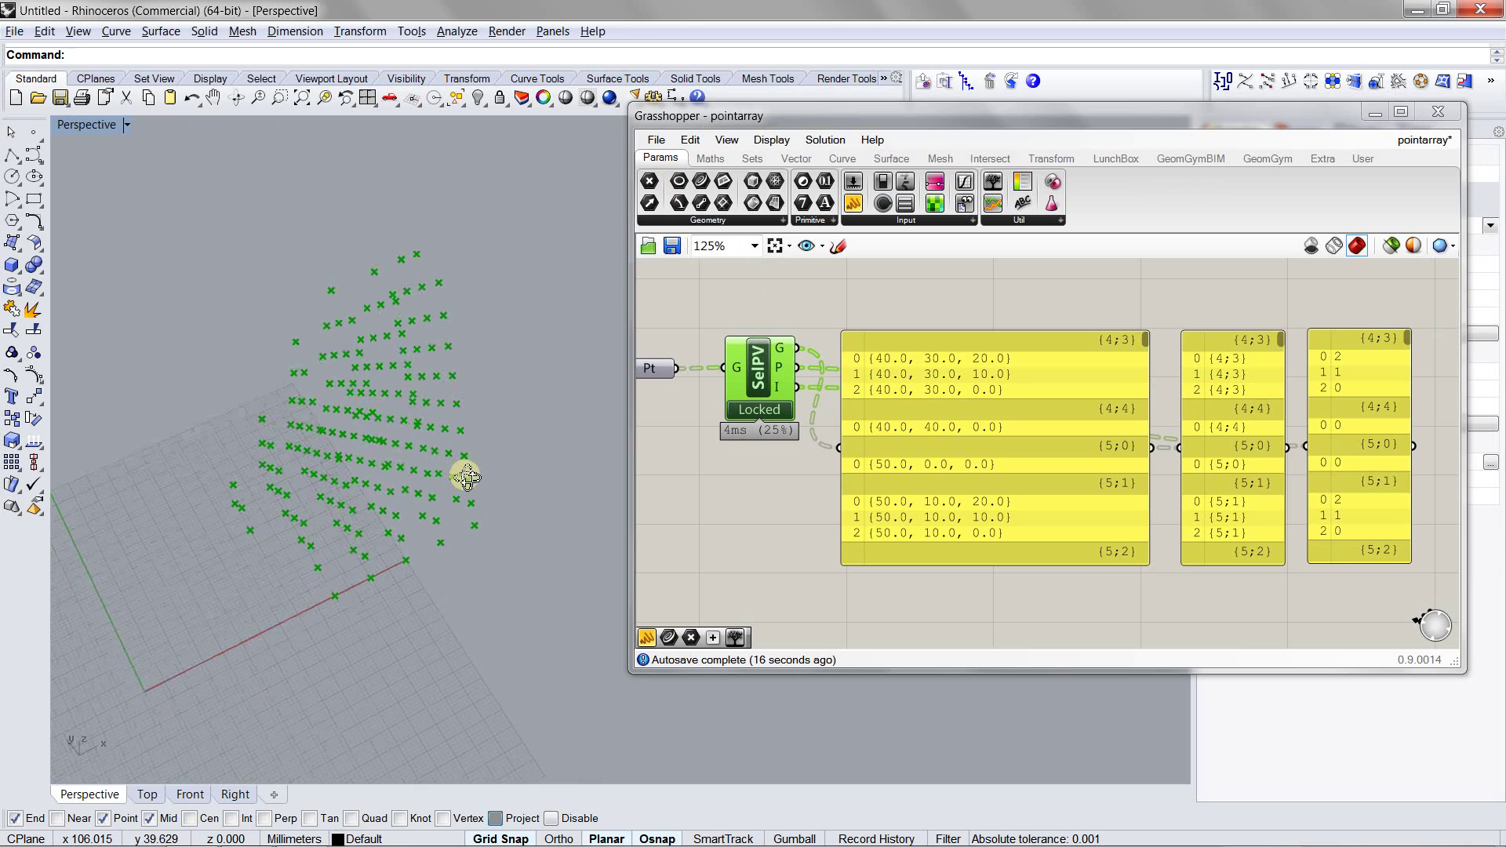